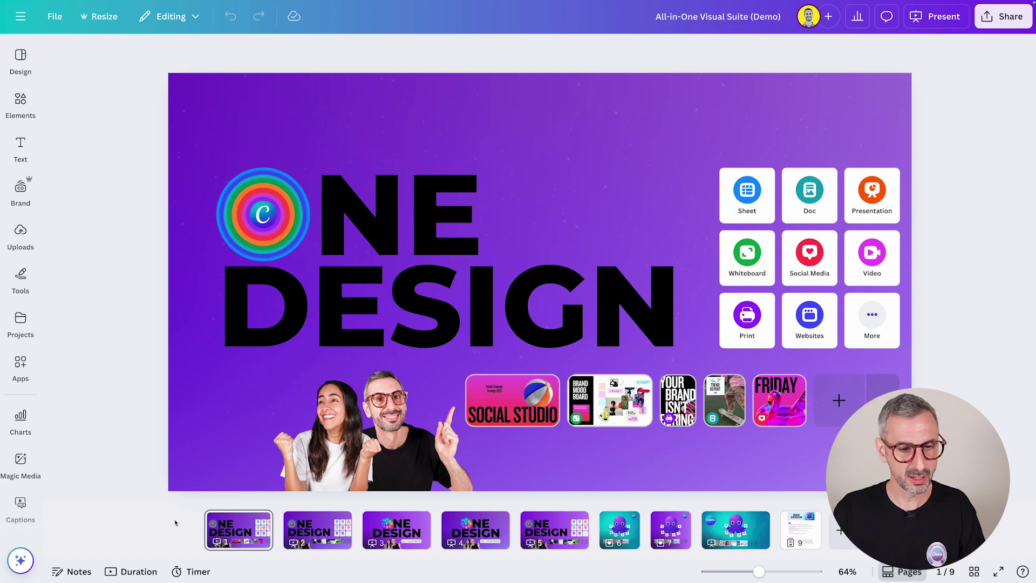
Step: Step back to the first title page, then move forward through slides 2 to 5
{"action": "left_click", "coordinate": [554, 532]}
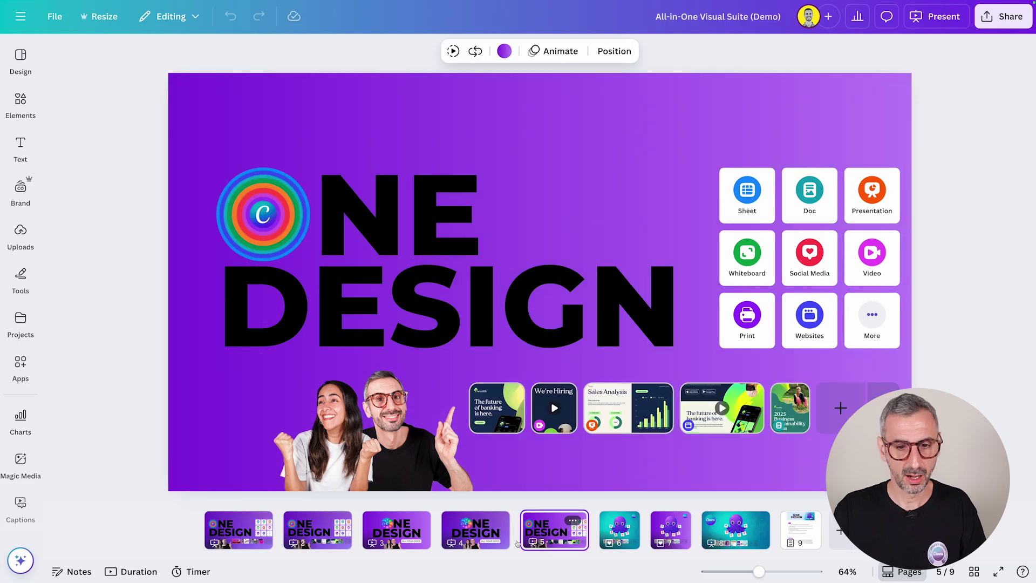
{"action": "left_click", "coordinate": [475, 531]}
{"action": "left_click", "coordinate": [396, 532]}
{"action": "left_click", "coordinate": [317, 532]}
{"action": "left_click", "coordinate": [267, 532]}
{"action": "left_click", "coordinate": [319, 532]}
{"action": "left_click", "coordinate": [390, 535]}
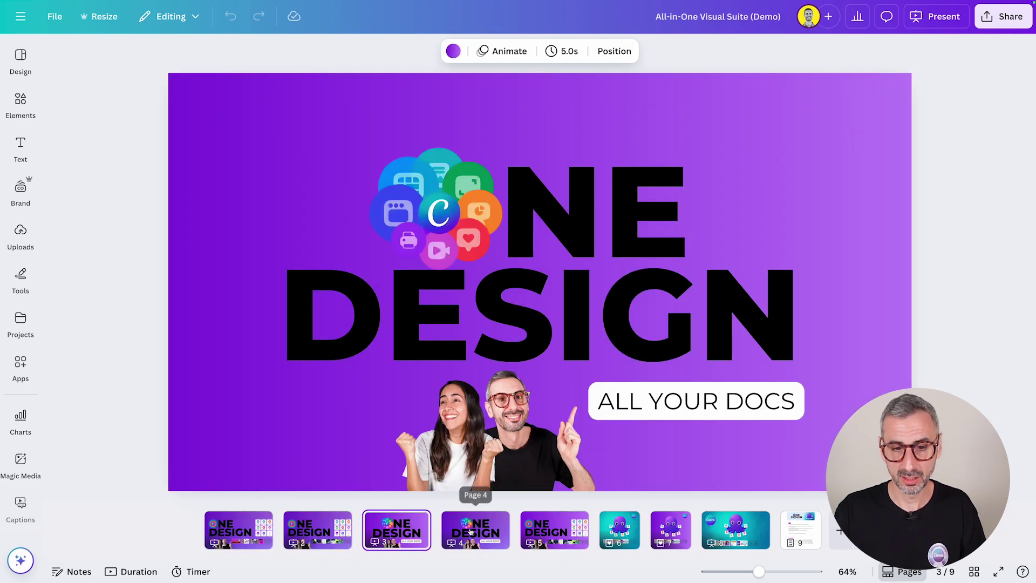
{"action": "left_click", "coordinate": [475, 531]}
{"action": "left_click", "coordinate": [544, 528]}
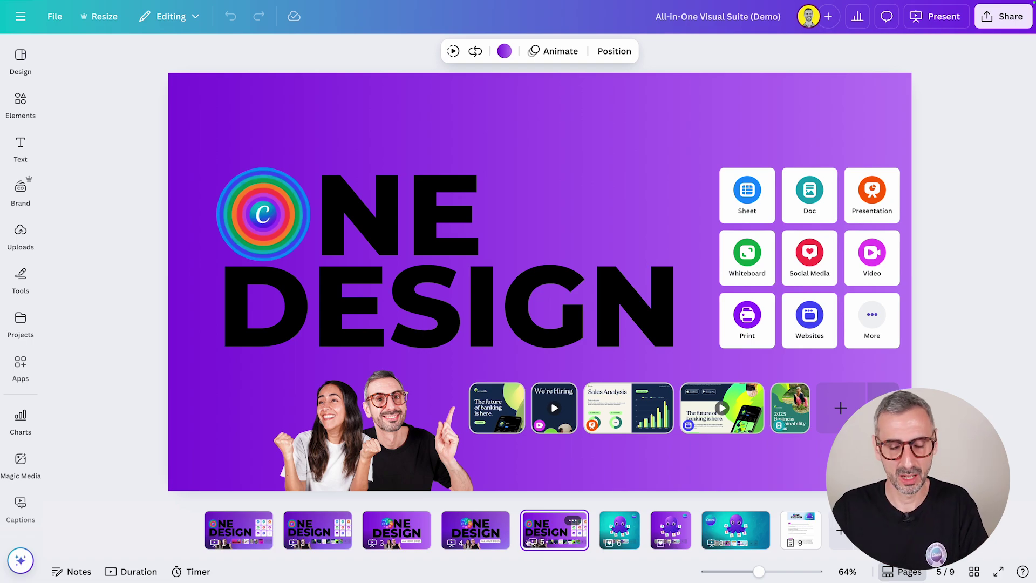
Step: Compare the teal and purple octopus pages 6 and 7, then view page 8 and doc page 9
{"action": "left_click", "coordinate": [628, 529]}
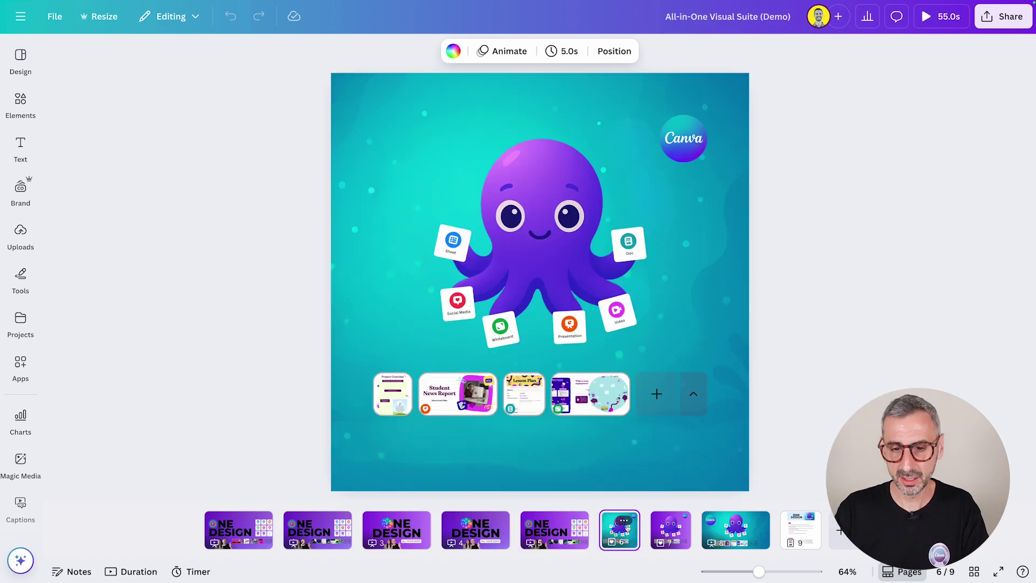
{"action": "left_click", "coordinate": [672, 532]}
{"action": "left_click", "coordinate": [626, 534]}
{"action": "left_click", "coordinate": [669, 534]}
{"action": "left_click", "coordinate": [620, 532]}
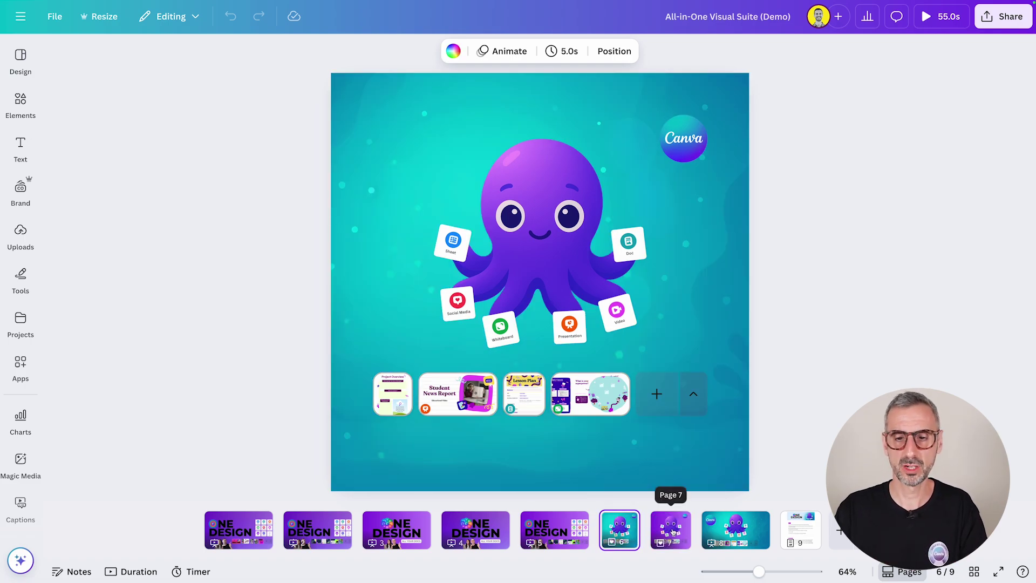
{"action": "left_click", "coordinate": [672, 532]}
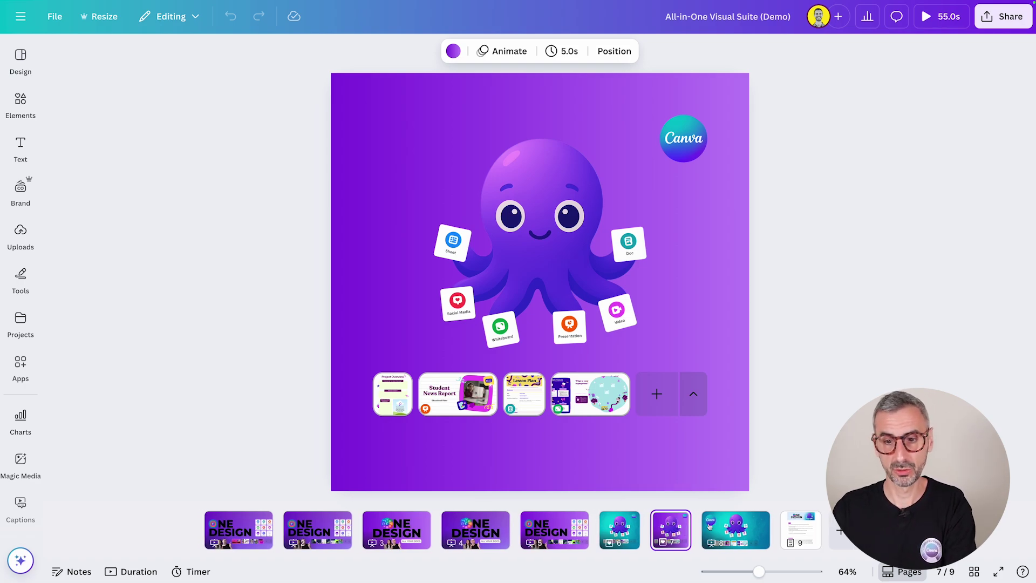
{"action": "left_click", "coordinate": [735, 529]}
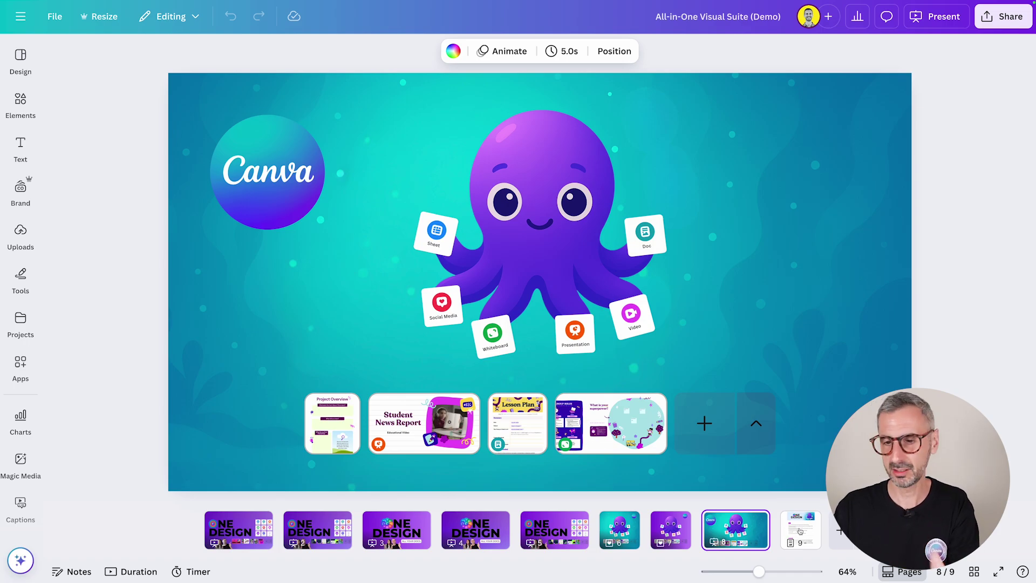
{"action": "left_click", "coordinate": [801, 530]}
{"action": "scroll", "coordinate": [710, 420], "scroll_direction": "down", "scroll_amount": 5}
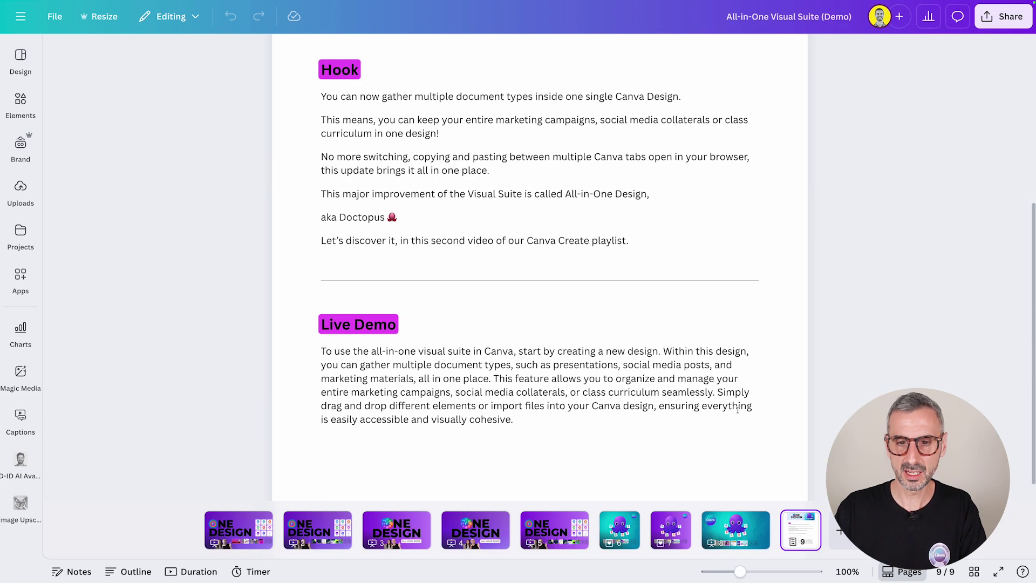
{"action": "scroll", "coordinate": [710, 419], "scroll_direction": "up", "scroll_amount": 6}
{"action": "scroll", "coordinate": [701, 413], "scroll_direction": "down", "scroll_amount": 2}
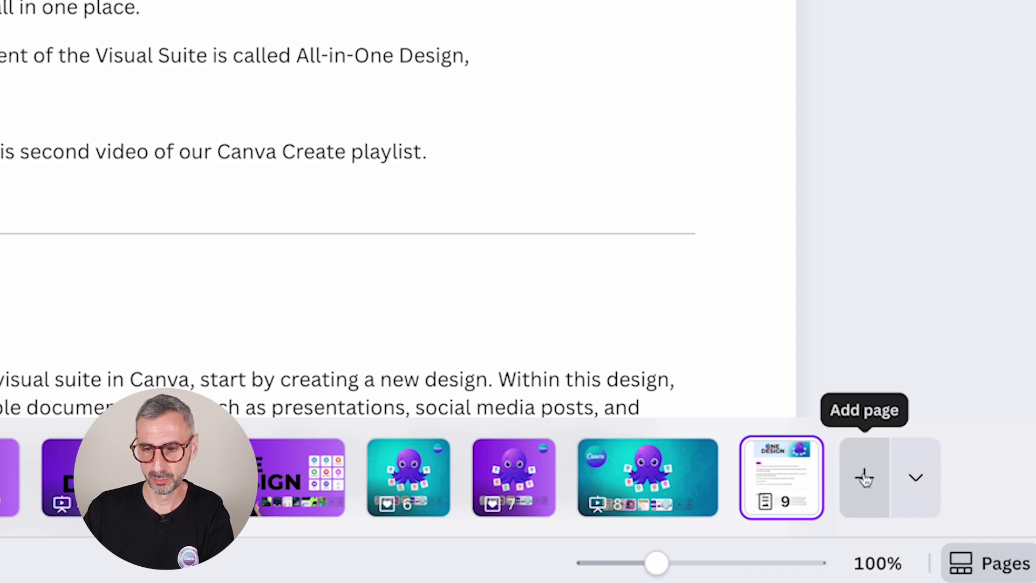
Step: Replace an unwanted blank page with a Whiteboard page added at the end of the design
{"action": "left_click", "coordinate": [861, 483]}
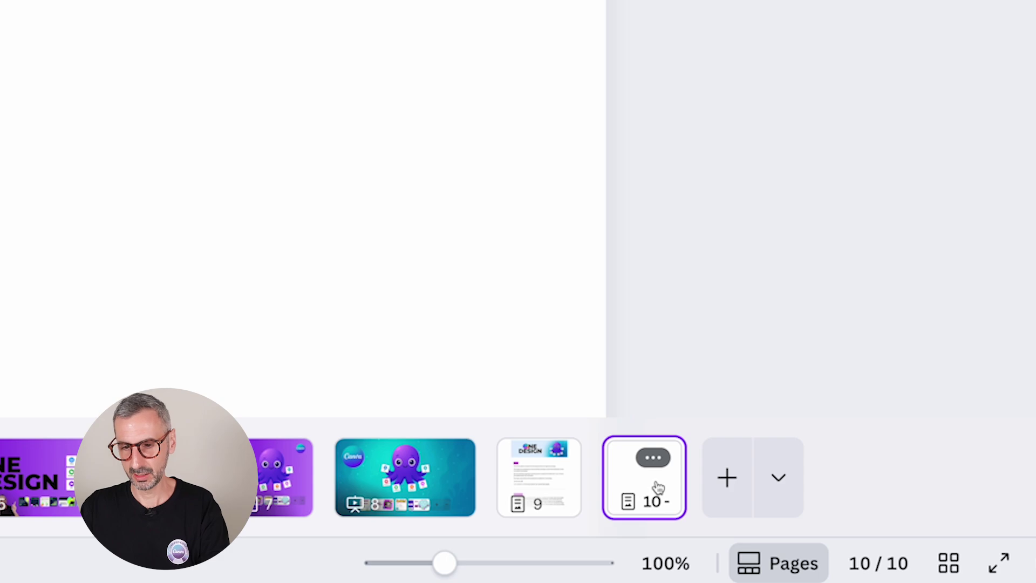
{"action": "key", "text": "Delete"}
{"action": "left_click", "coordinate": [728, 481]}
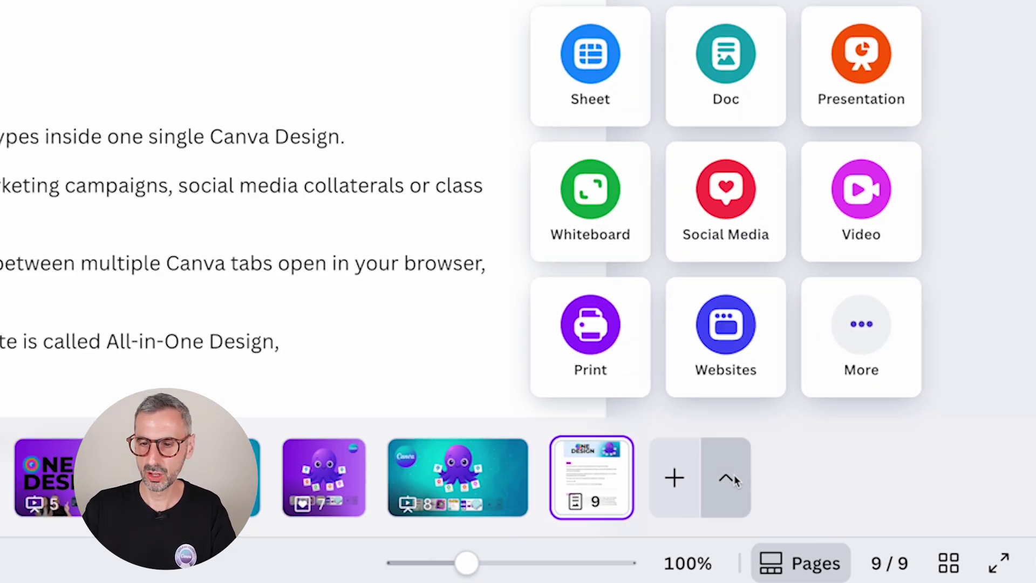
{"action": "left_click", "coordinate": [729, 476]}
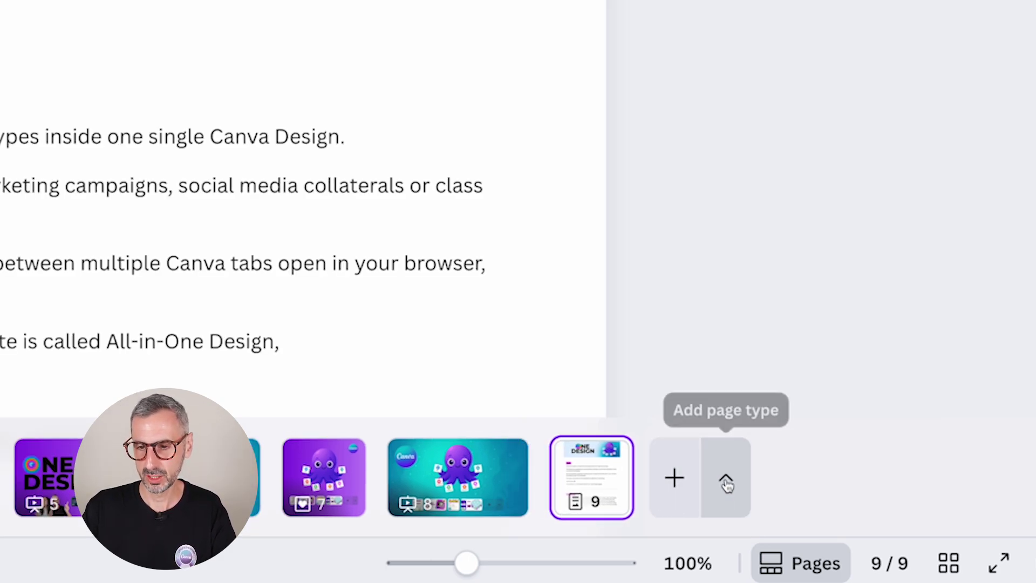
{"action": "left_click", "coordinate": [726, 477]}
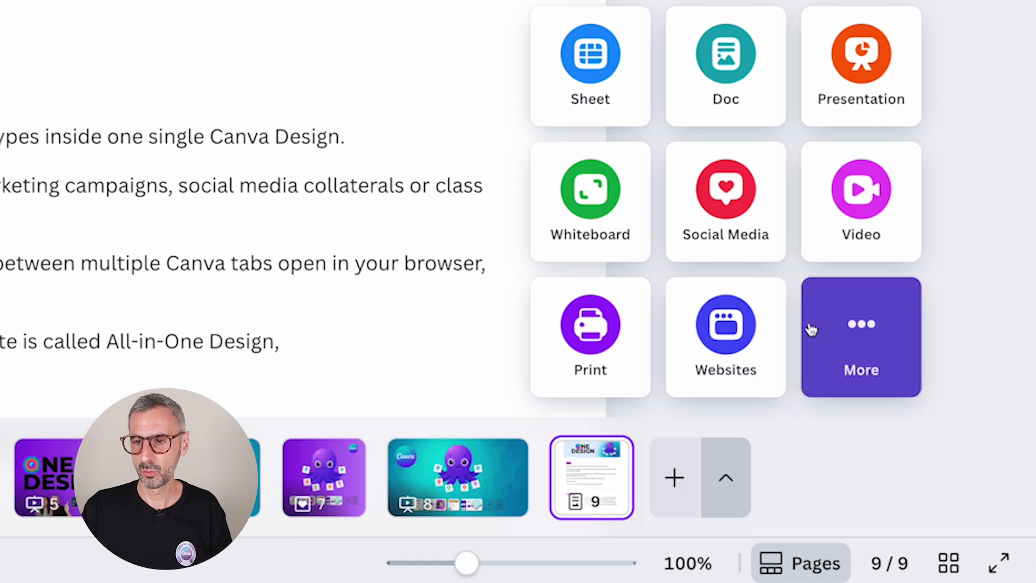
{"action": "left_click", "coordinate": [605, 235]}
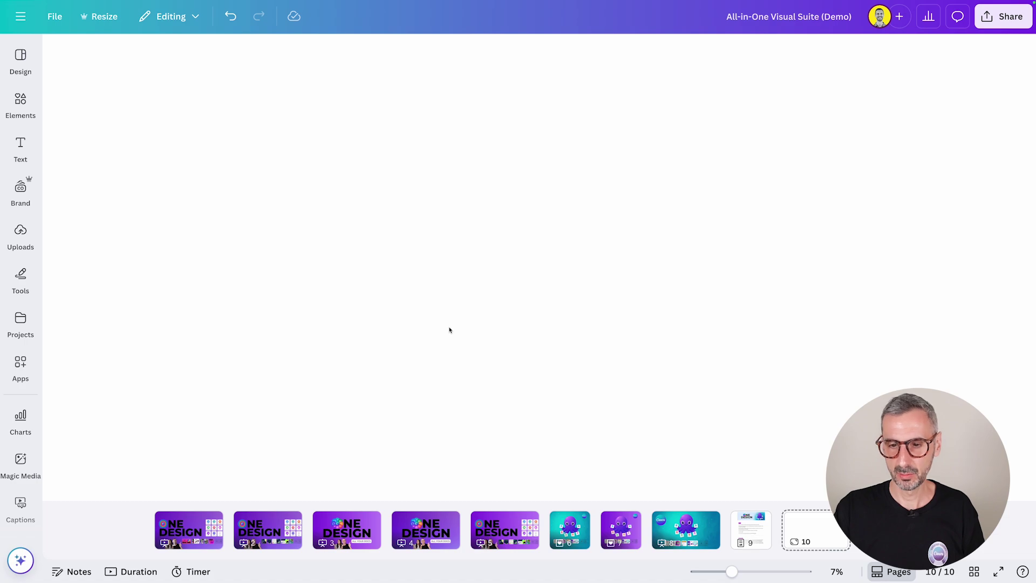
Step: Add a yellow sticky note from Elements, enlarge it toward the top-left, and zoom out
{"action": "left_click", "coordinate": [20, 104]}
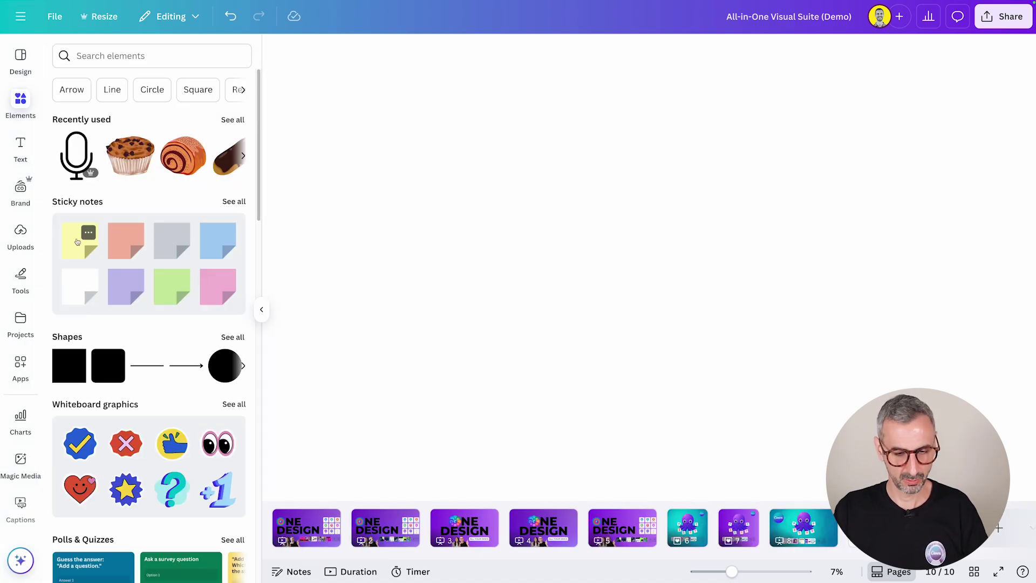
{"action": "left_click", "coordinate": [77, 241]}
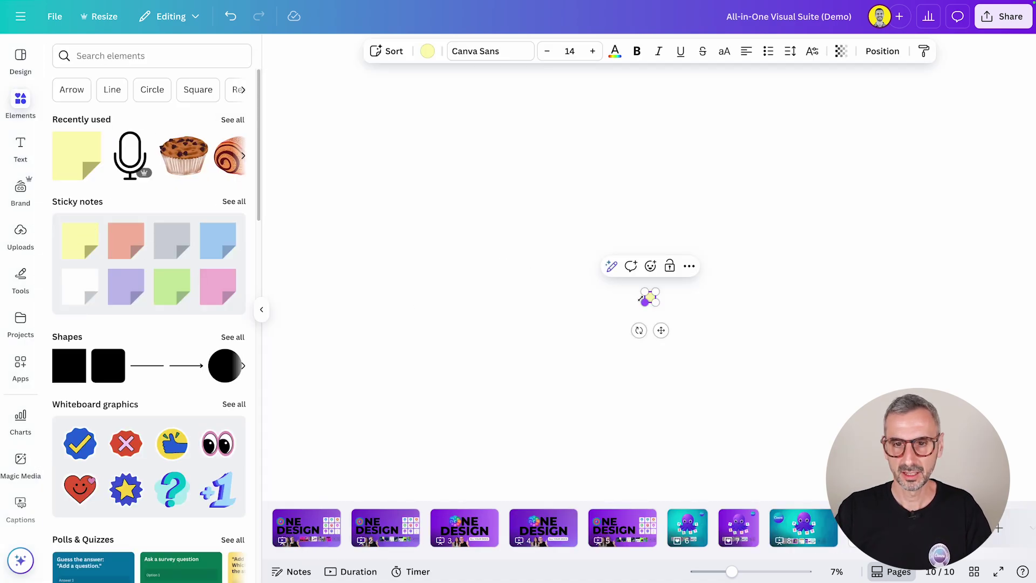
{"action": "left_click_drag", "start_coordinate": [641, 298], "coordinate": [449, 241]}
{"action": "left_click", "coordinate": [497, 293]}
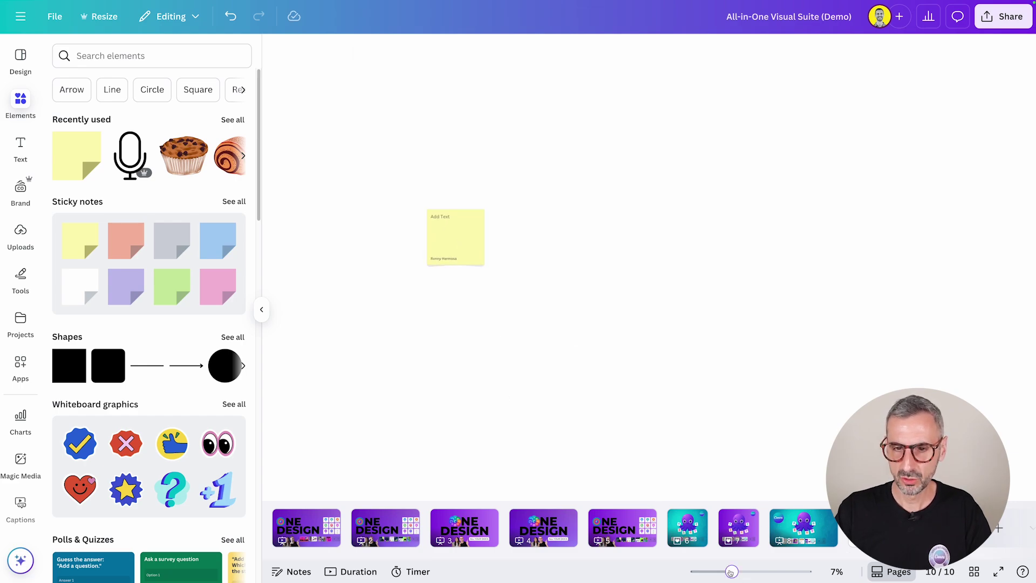
{"action": "left_click_drag", "start_coordinate": [731, 572], "coordinate": [710, 572]}
{"action": "left_click", "coordinate": [262, 310]}
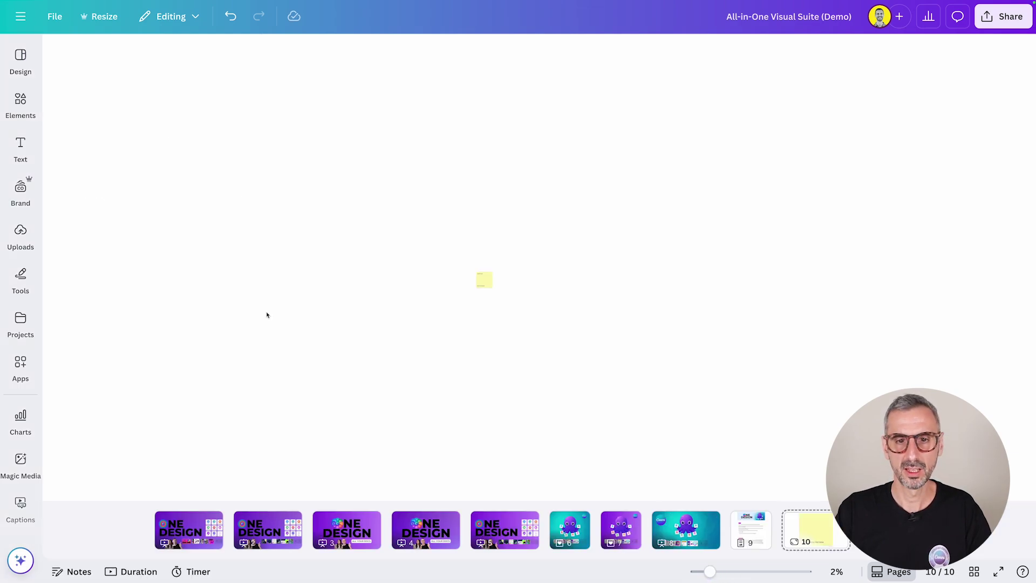
{"action": "left_click_drag", "start_coordinate": [324, 216], "coordinate": [595, 358]}
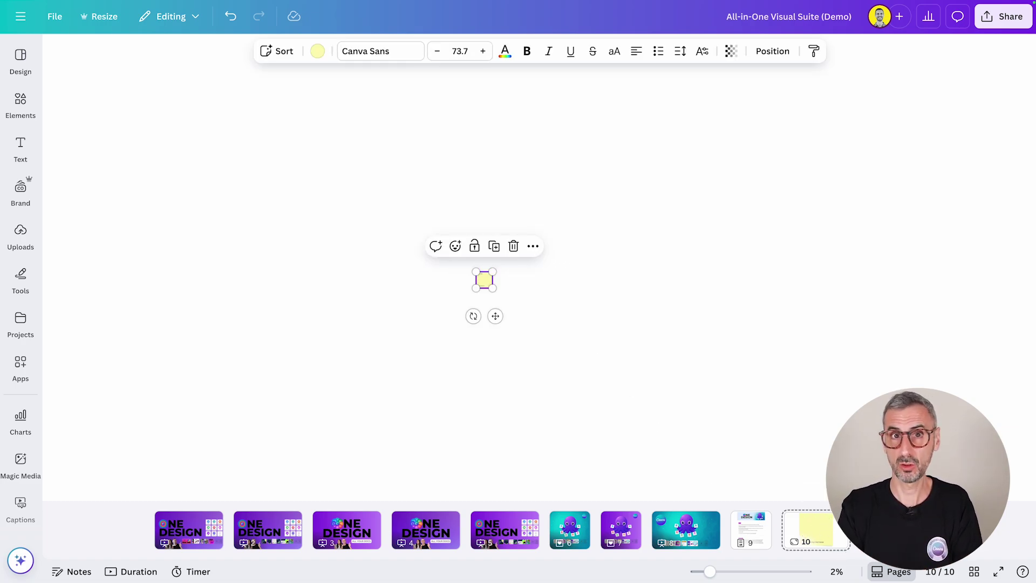
Step: Search the page formats for 'linke' and add a LinkedIn Background page
{"action": "left_click", "coordinate": [861, 458]}
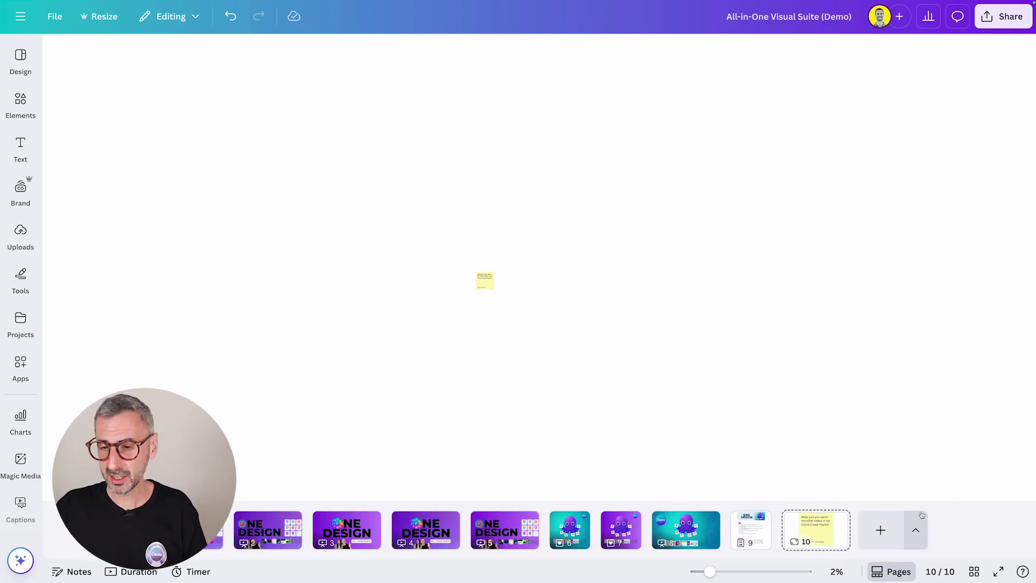
{"action": "left_click", "coordinate": [917, 534]}
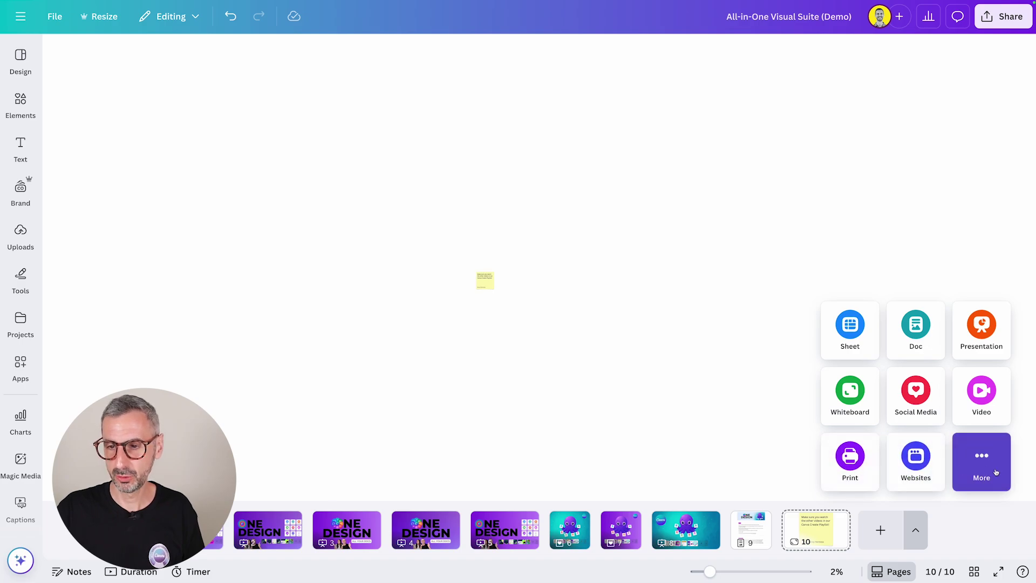
{"action": "left_click", "coordinate": [981, 457]}
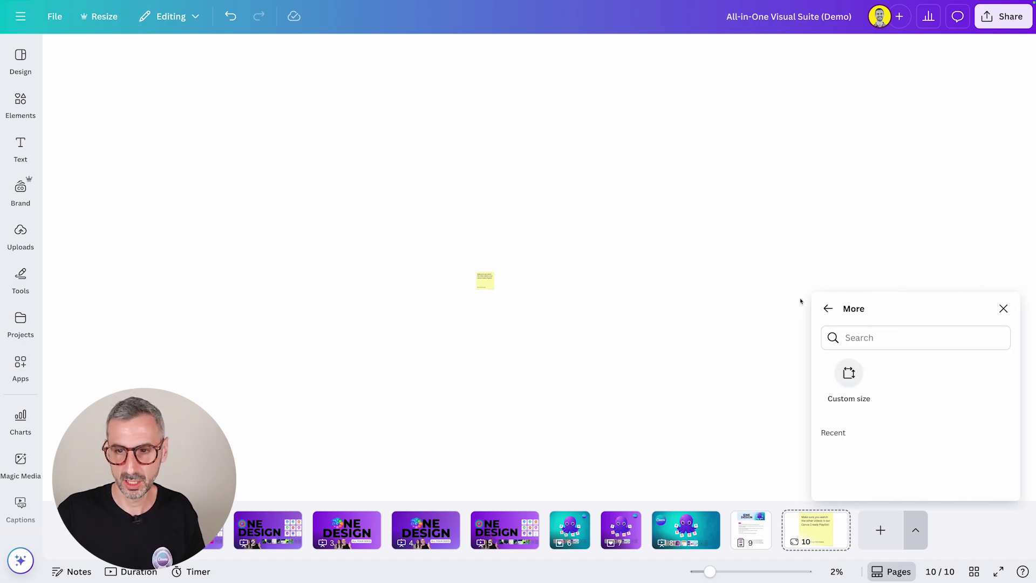
{"action": "left_click", "coordinate": [871, 337]}
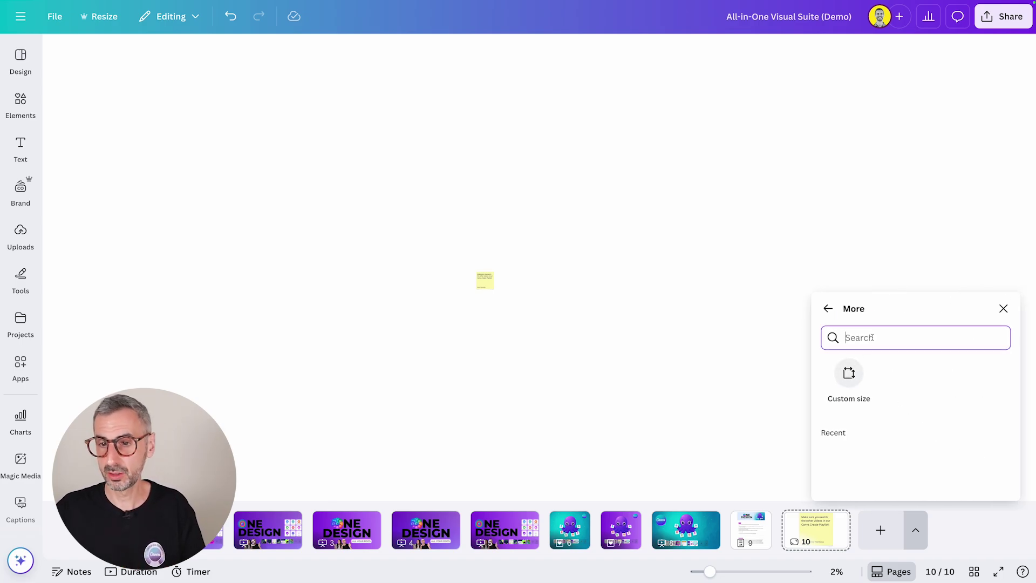
{"action": "type", "text": "linked"}
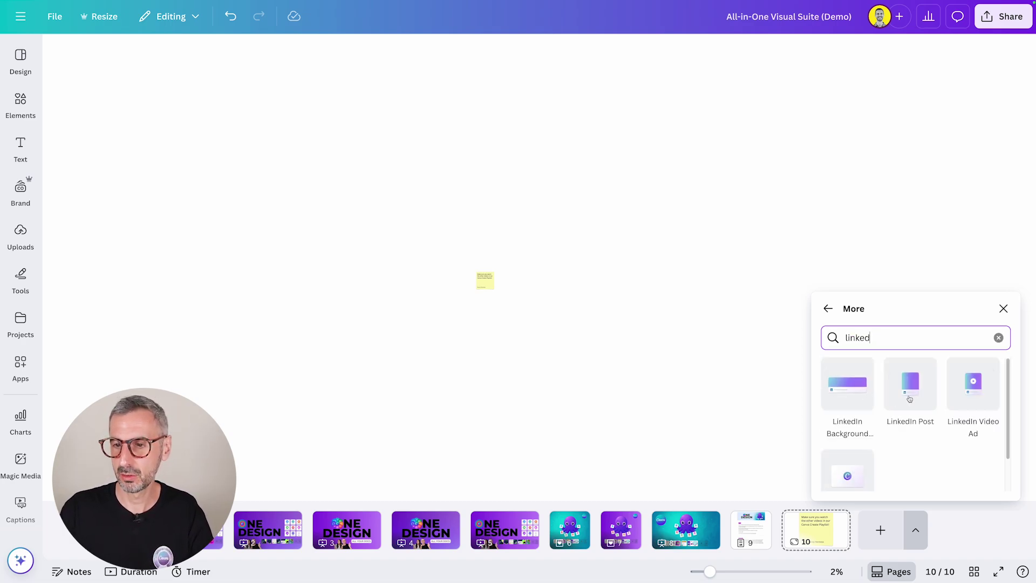
{"action": "scroll", "coordinate": [912, 426], "scroll_direction": "down", "scroll_amount": 2}
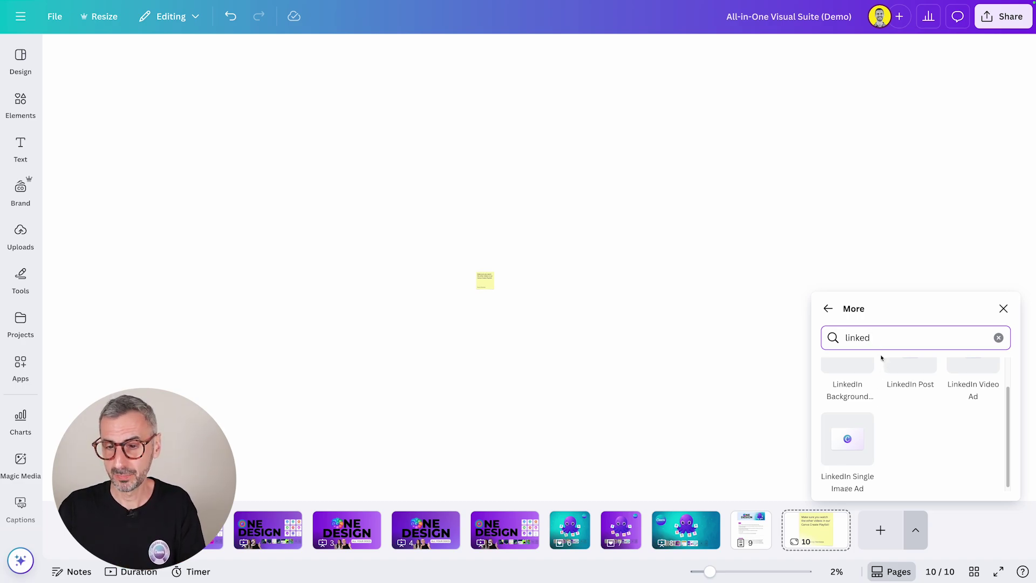
{"action": "scroll", "coordinate": [866, 437], "scroll_direction": "down", "scroll_amount": 1}
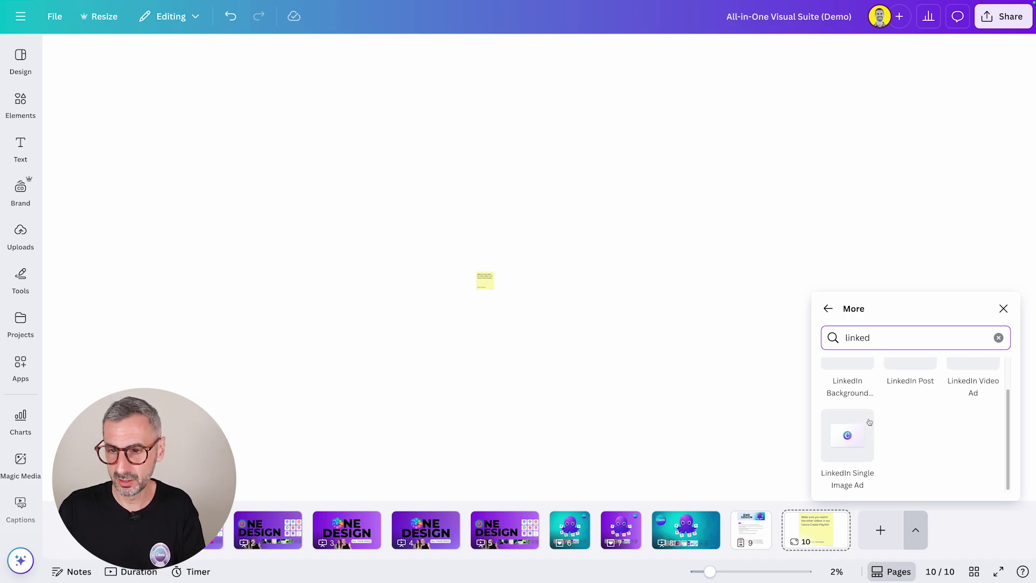
{"action": "scroll", "coordinate": [855, 426], "scroll_direction": "up", "scroll_amount": 1}
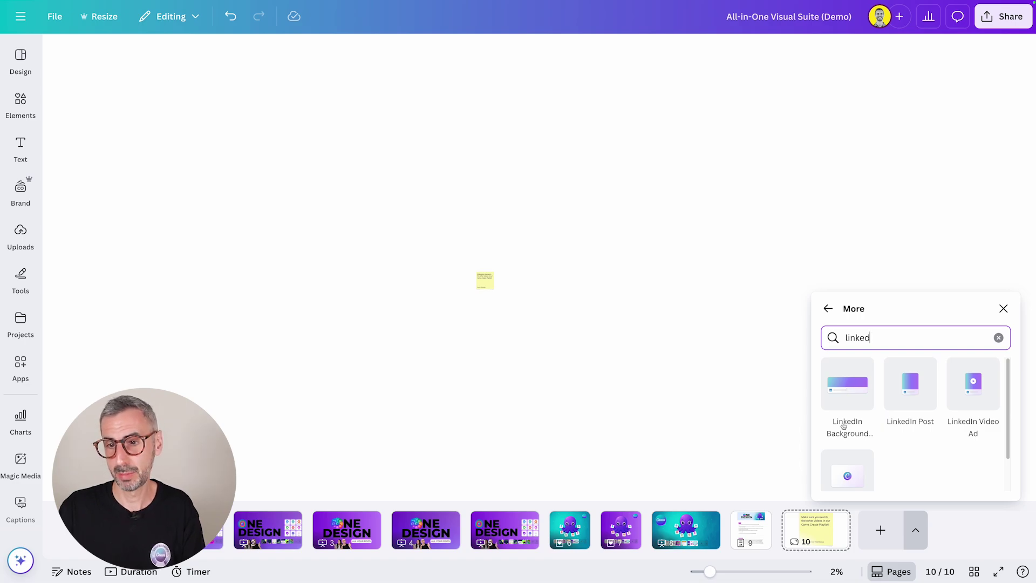
{"action": "left_click", "coordinate": [847, 384]}
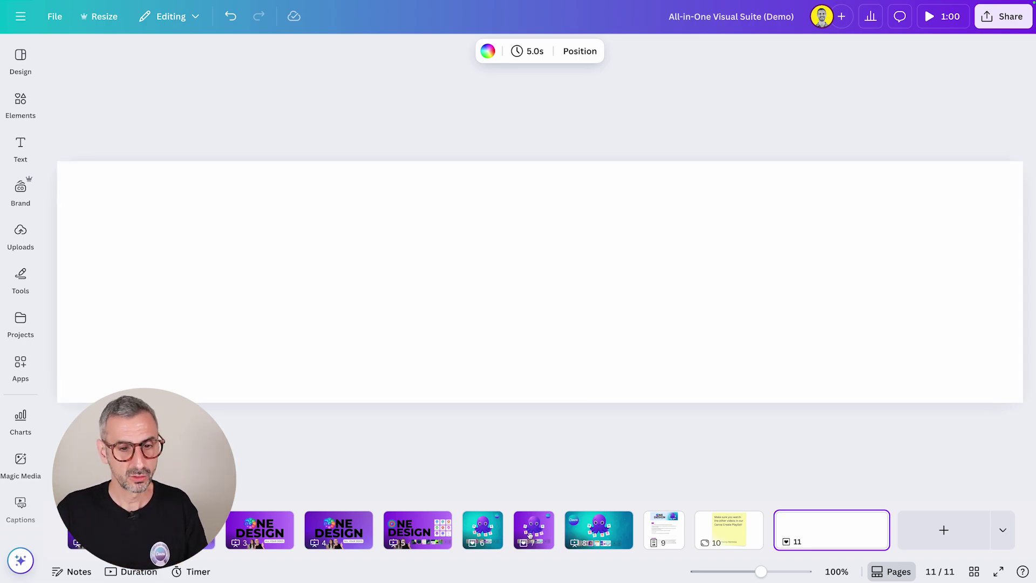
Step: Copy the ONE DESIGN title, apps grid and thumbnails group from page 5 onto page 11
{"action": "left_click", "coordinate": [420, 540]}
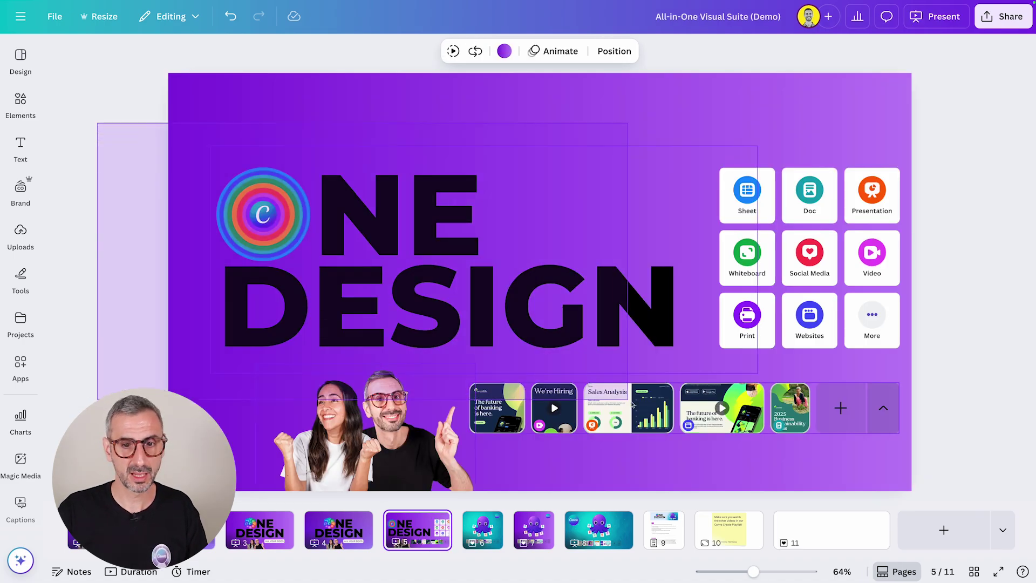
{"action": "left_click", "coordinate": [933, 502]}
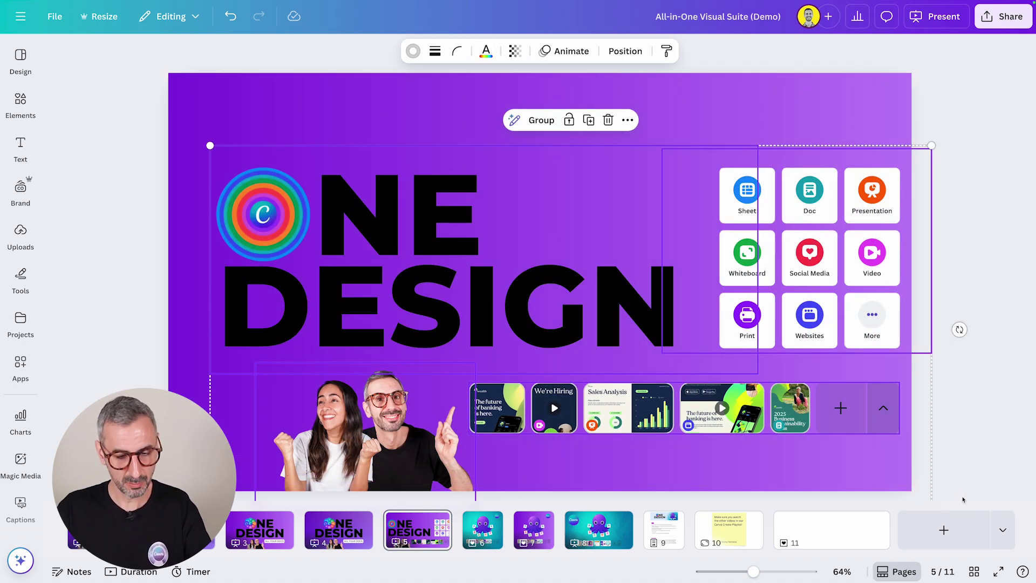
{"action": "key", "text": "ctrl+c"}
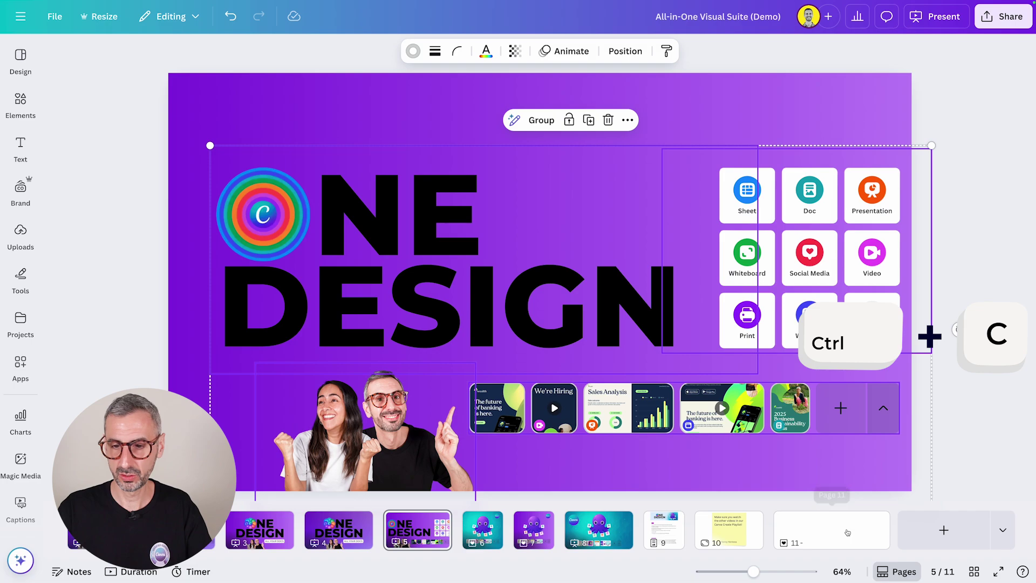
{"action": "left_click", "coordinate": [832, 530]}
{"action": "key", "text": "ctrl+v"}
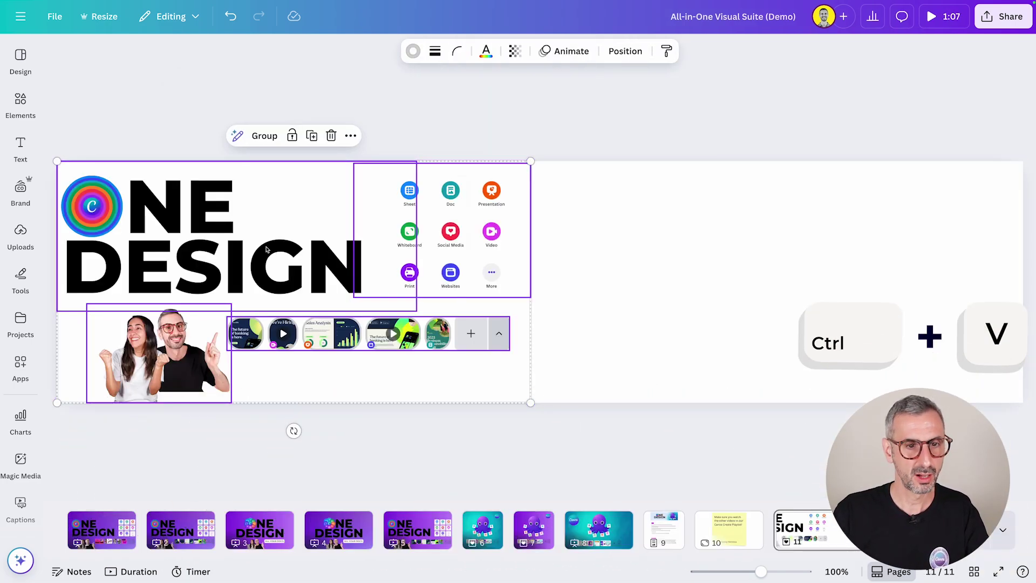
Step: Fill page 11's background with the purple gradient
{"action": "left_click", "coordinate": [608, 366]}
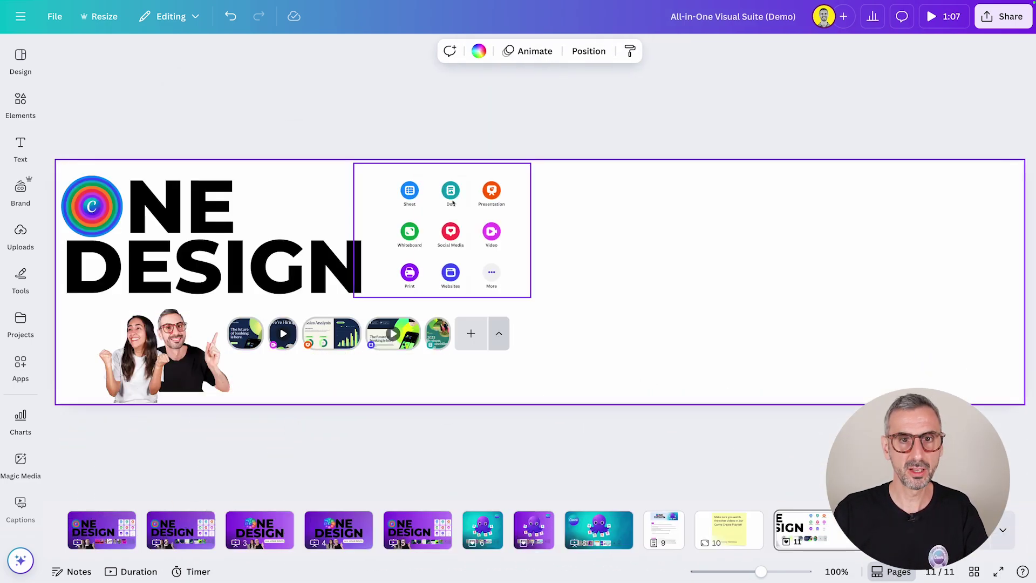
{"action": "left_click", "coordinate": [477, 50]}
{"action": "left_click", "coordinate": [199, 215]}
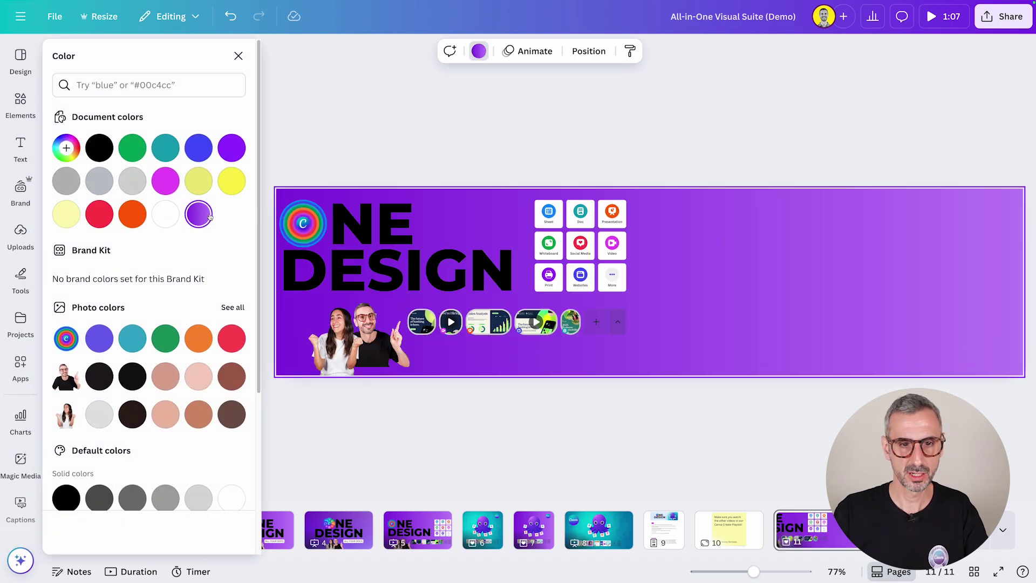
{"action": "left_click", "coordinate": [364, 426]}
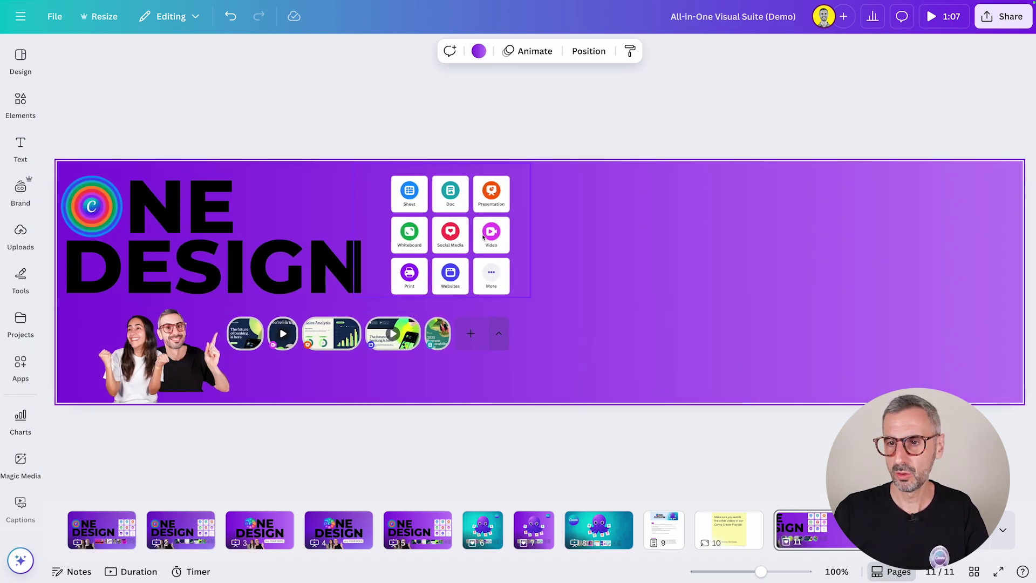
Step: Move the apps grid and thumbnails right, centre the title, and enlarge the people image at left
{"action": "left_click_drag", "start_coordinate": [482, 237], "coordinate": [937, 259]}
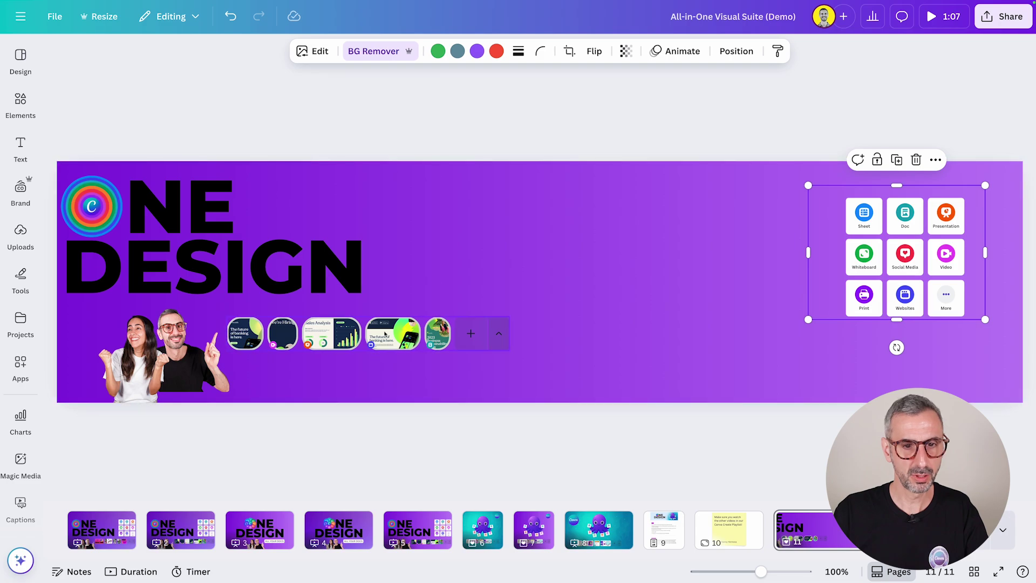
{"action": "left_click_drag", "start_coordinate": [386, 334], "coordinate": [852, 351]}
{"action": "left_click_drag", "start_coordinate": [172, 223], "coordinate": [457, 254]}
{"action": "left_click", "coordinate": [156, 351]}
{"action": "left_click_drag", "start_coordinate": [231, 409], "coordinate": [416, 528]}
{"action": "left_click_drag", "start_coordinate": [255, 327], "coordinate": [217, 232]}
{"action": "left_click_drag", "start_coordinate": [481, 277], "coordinate": [510, 278]}
Step: Enlarge the thumbnail strip and fine-tune the title, people image and strip positions
{"action": "left_click", "coordinate": [702, 345]}
{"action": "left_click_drag", "start_coordinate": [682, 360], "coordinate": [587, 375]}
{"action": "left_click_drag", "start_coordinate": [498, 268], "coordinate": [491, 268]}
{"action": "left_click", "coordinate": [215, 302]}
{"action": "left_click_drag", "start_coordinate": [216, 302], "coordinate": [208, 307]}
{"action": "left_click_drag", "start_coordinate": [649, 293], "coordinate": [650, 294]}
{"action": "left_click", "coordinate": [622, 461]}
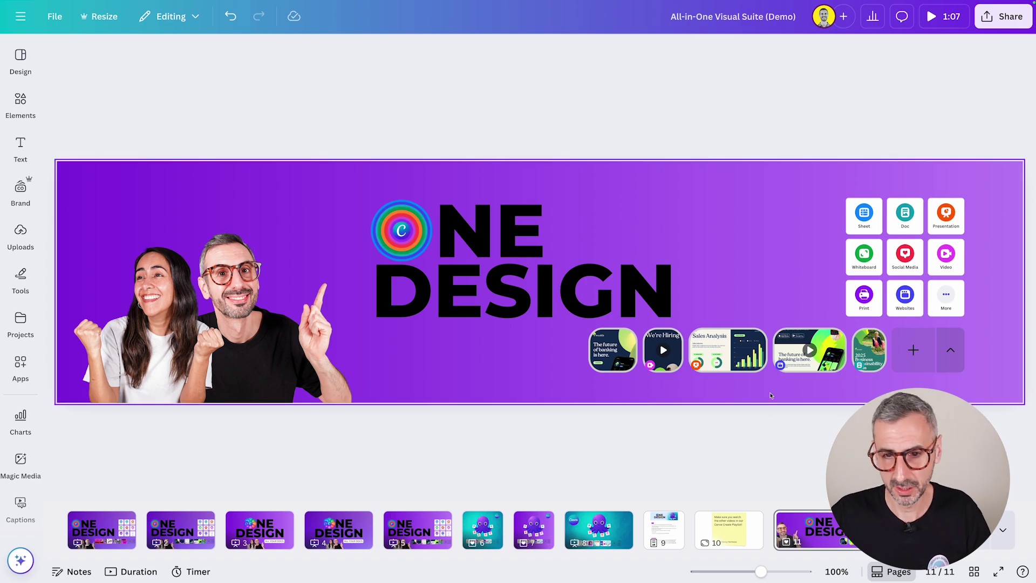
{"action": "left_click_drag", "start_coordinate": [879, 357], "coordinate": [883, 367]}
{"action": "left_click", "coordinate": [795, 456]}
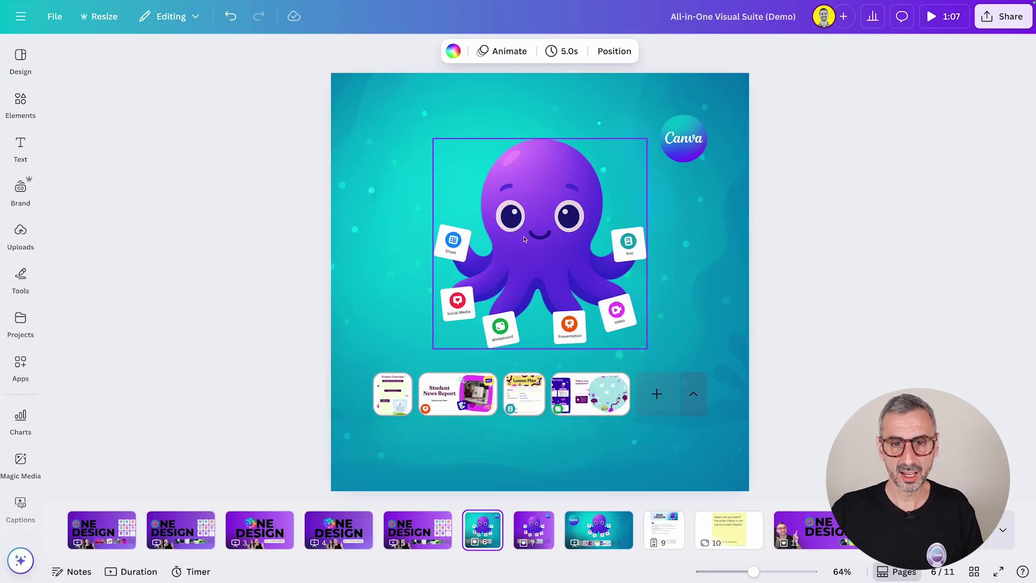
Step: Select the octopus group with its app cards on teal page 6
{"action": "left_click", "coordinate": [527, 242]}
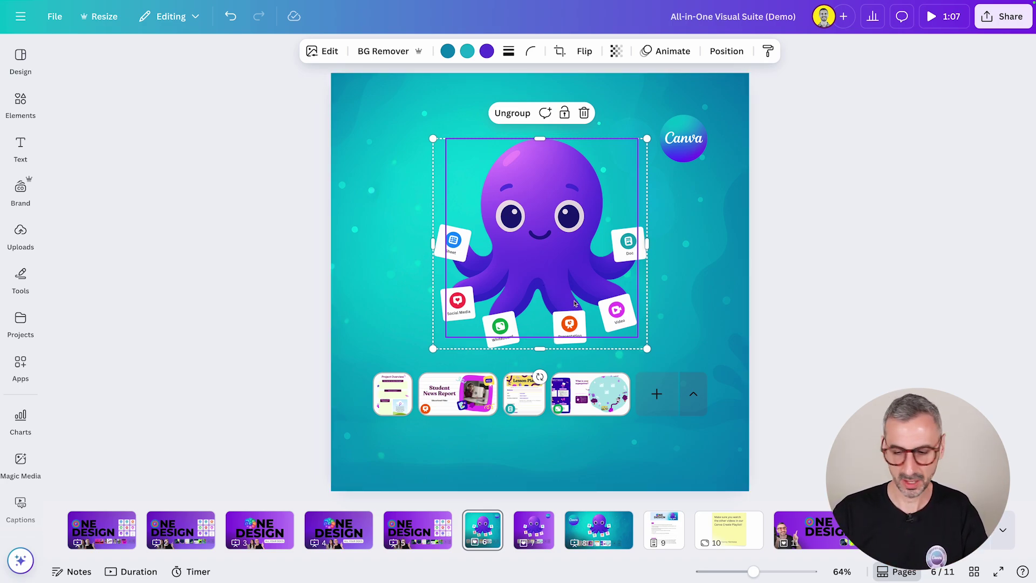
Step: Search page sizes for 'sticker' and add a Sticker (Circle) page
{"action": "left_click", "coordinate": [1003, 530]}
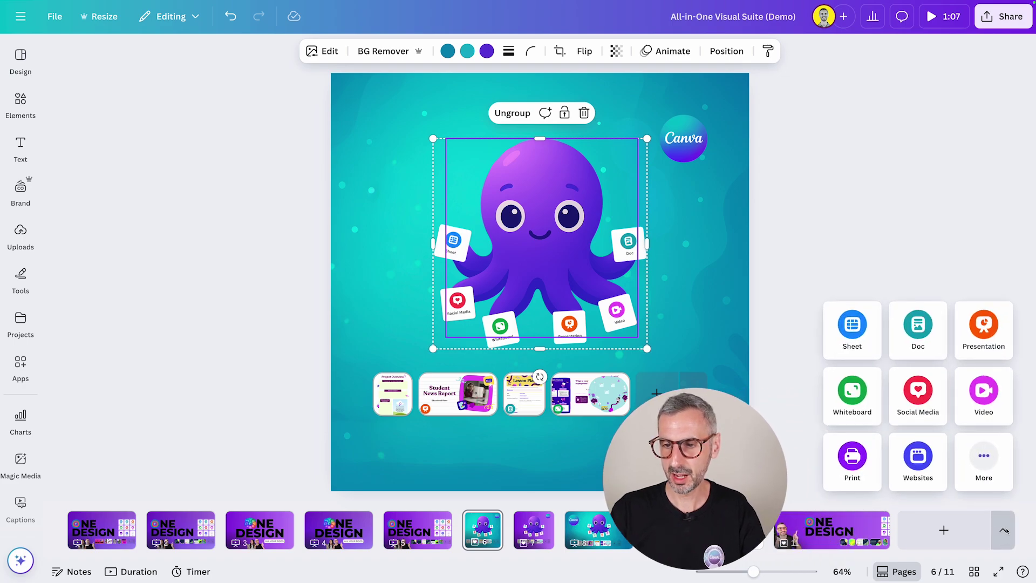
{"action": "left_click", "coordinate": [985, 459]}
{"action": "left_click", "coordinate": [925, 338]}
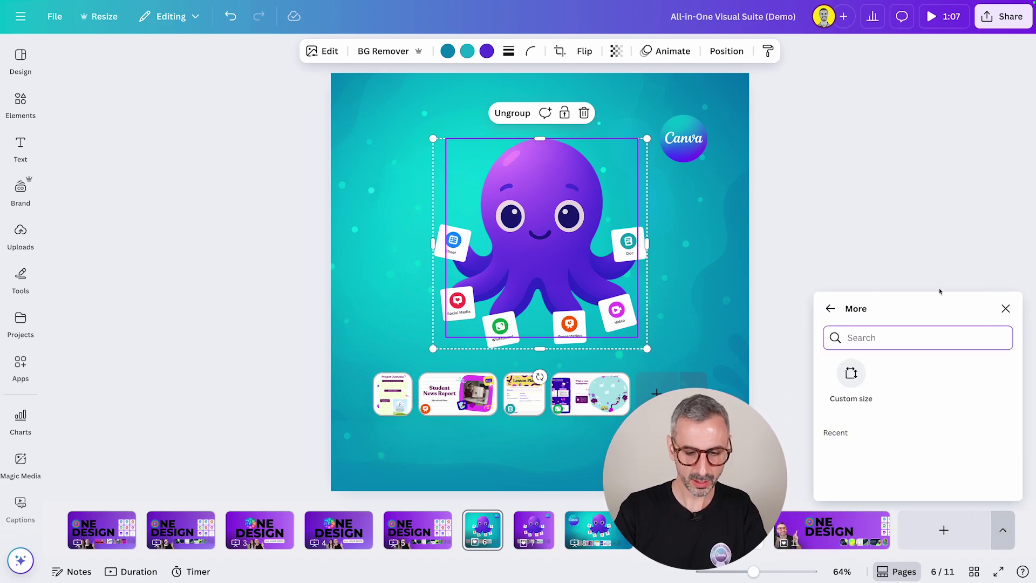
{"action": "type", "text": "sticker"}
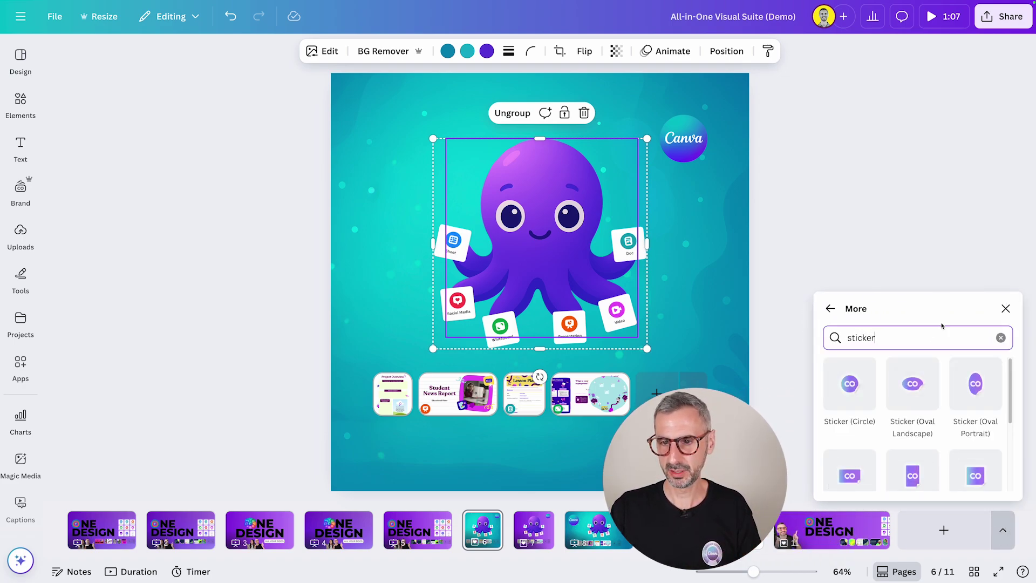
{"action": "left_click", "coordinate": [858, 398]}
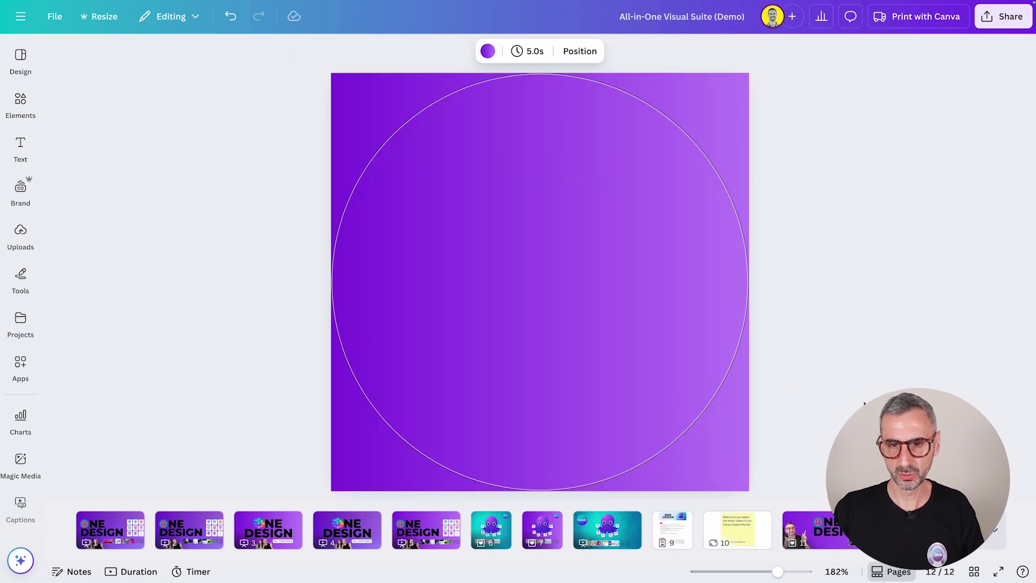
Step: Paste the octopus with its app cards, then shrink and centre it inside the circle
{"action": "left_click", "coordinate": [566, 258]}
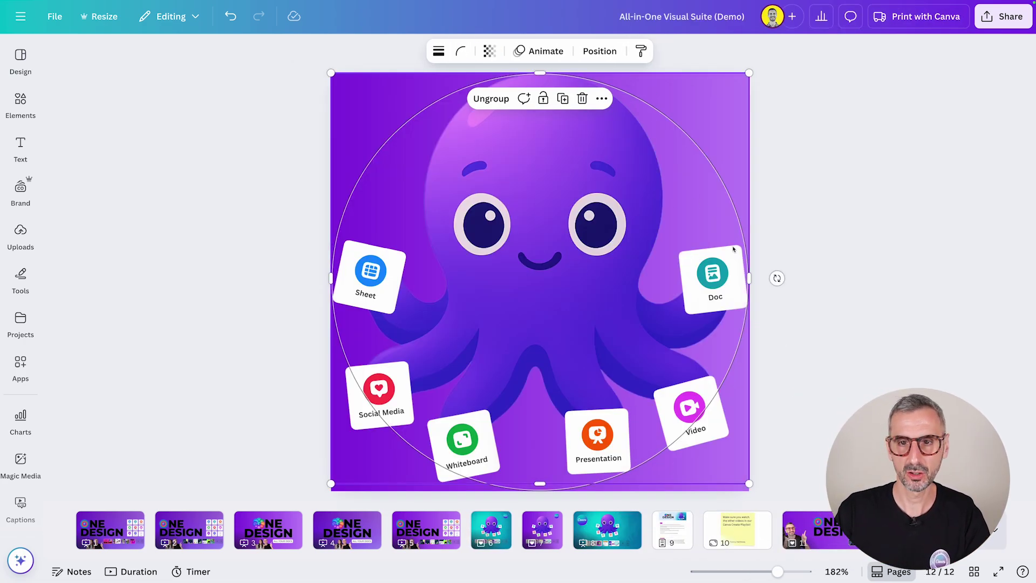
{"action": "left_click_drag", "start_coordinate": [750, 71], "coordinate": [678, 143]}
{"action": "left_click_drag", "start_coordinate": [557, 296], "coordinate": [592, 253]}
{"action": "left_click_drag", "start_coordinate": [716, 95], "coordinate": [687, 118]}
{"action": "mouse_move", "coordinate": [578, 293]}
{"action": "left_mouse_down"}
{"action": "mouse_move", "coordinate": [595, 283]}
{"action": "mouse_move", "coordinate": [590, 292]}
{"action": "left_mouse_up"}
{"action": "key", "text": "Escape"}
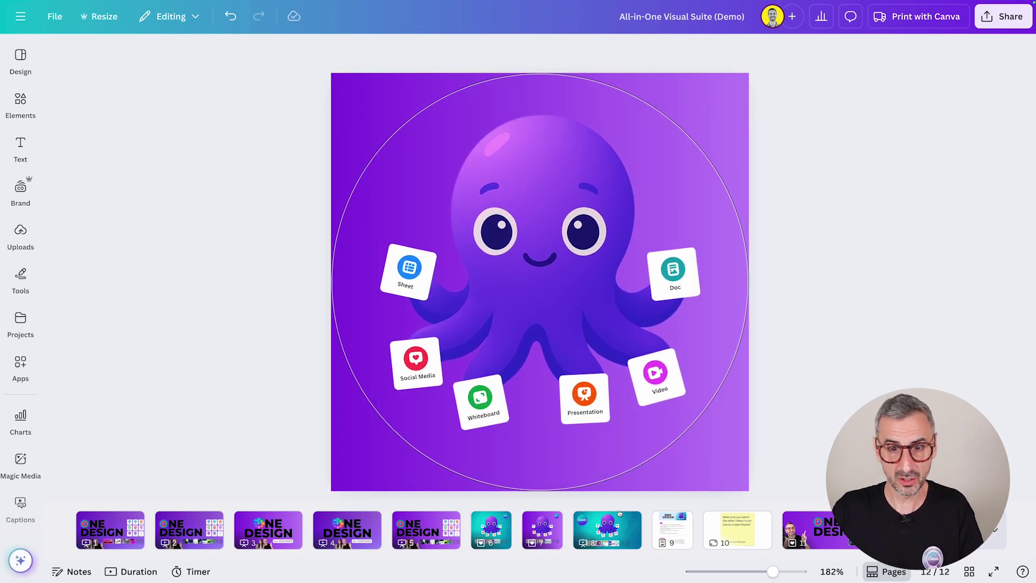
Step: Browse the Print with Canva sticker mockups, then return to the teal octopus page 6
{"action": "left_click", "coordinate": [916, 17]}
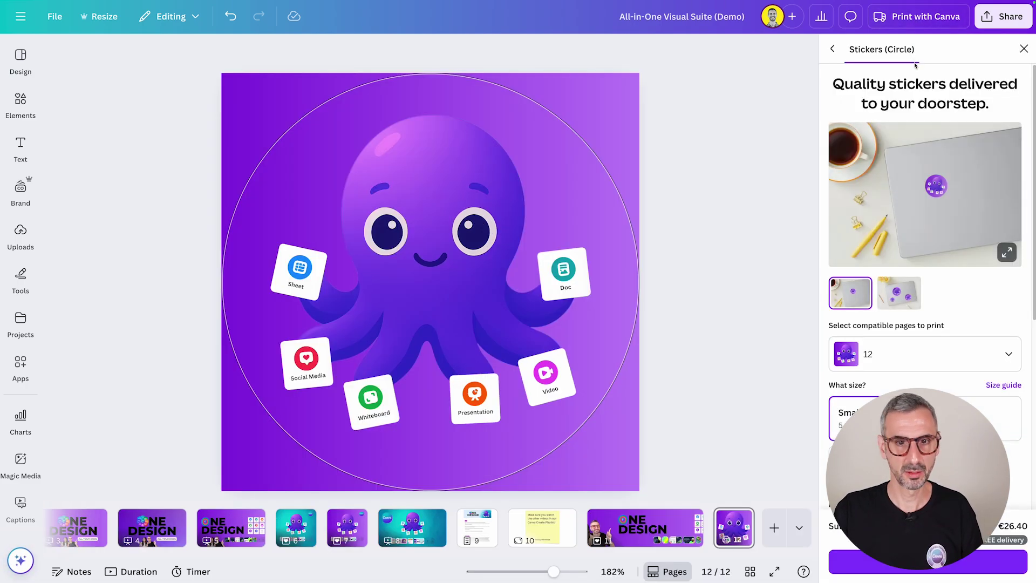
{"action": "left_click", "coordinate": [1006, 253]}
{"action": "left_click", "coordinate": [706, 281]}
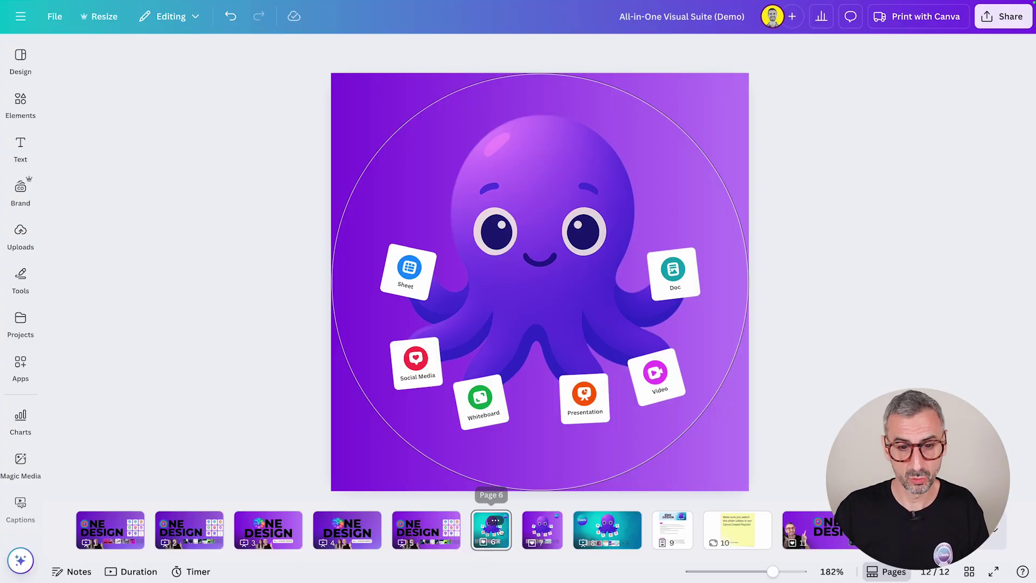
{"action": "left_click", "coordinate": [501, 531]}
{"action": "left_click", "coordinate": [549, 256]}
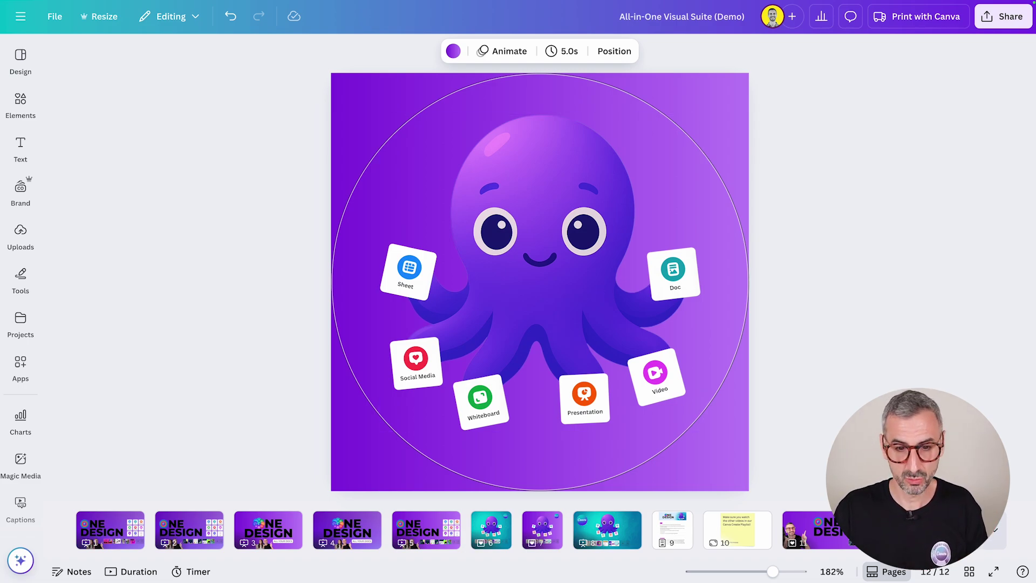
Step: Make a 1080 × 1920 px TikTok Video copy of the teal octopus page 6
{"action": "left_click", "coordinate": [502, 531]}
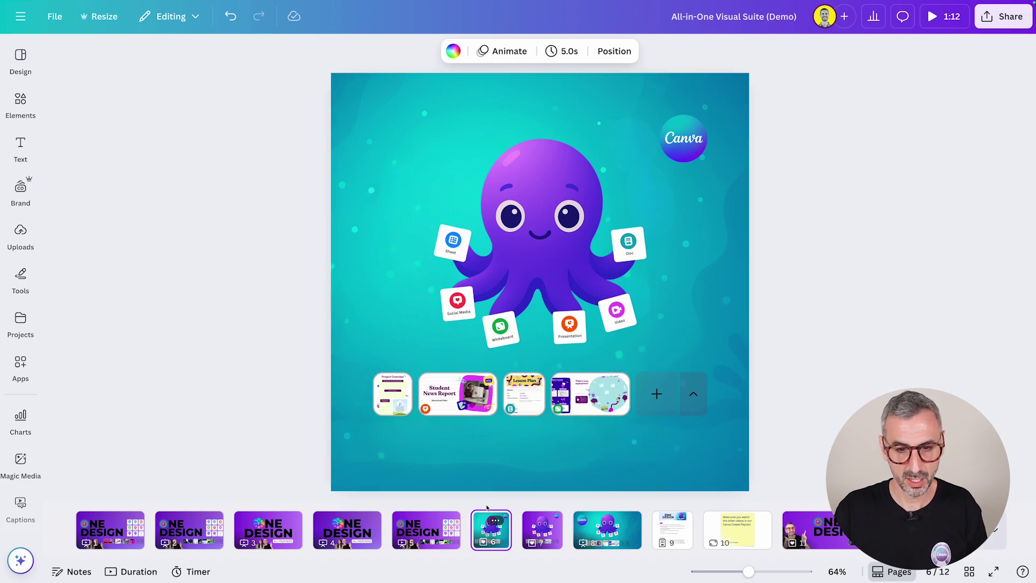
{"action": "right_click", "coordinate": [497, 523]}
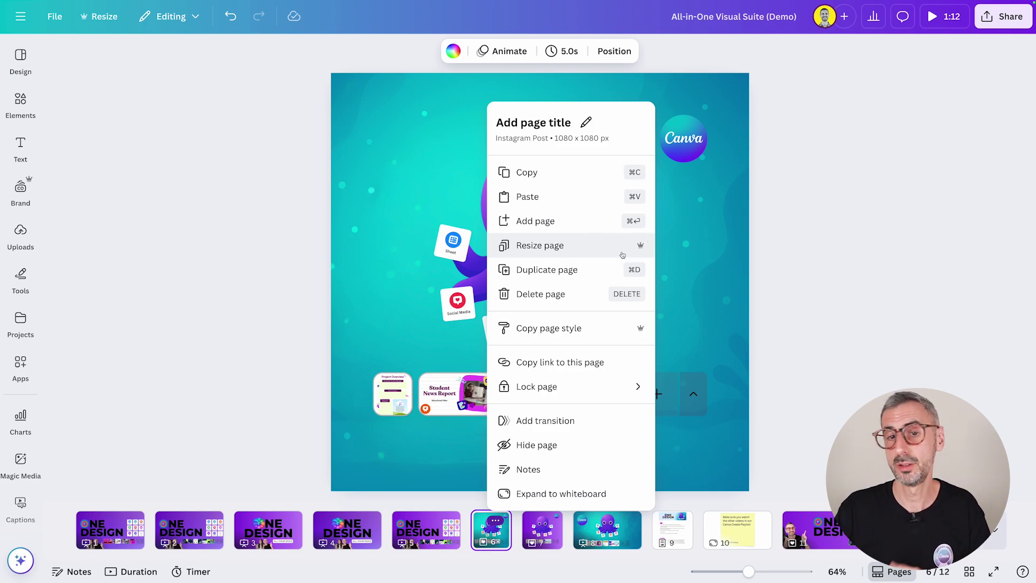
{"action": "left_click", "coordinate": [549, 247]}
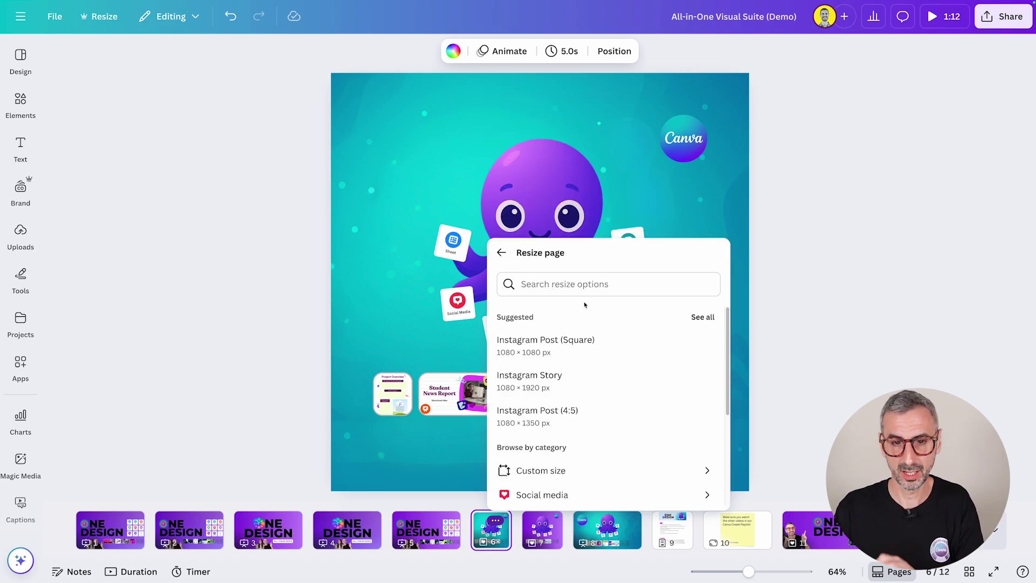
{"action": "scroll", "coordinate": [604, 470], "scroll_direction": "down", "scroll_amount": 2}
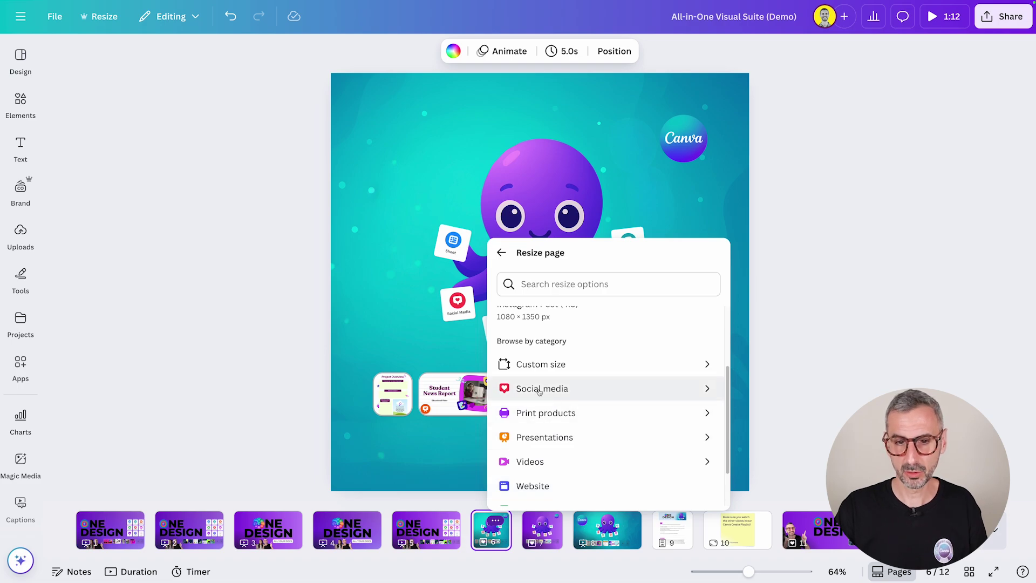
{"action": "left_click", "coordinate": [707, 391]}
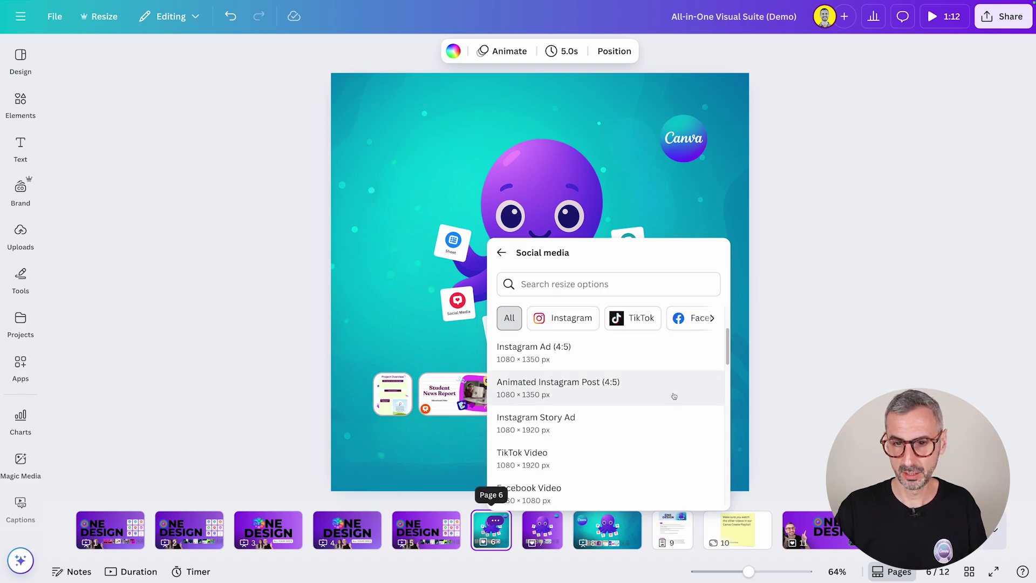
{"action": "scroll", "coordinate": [542, 426], "scroll_direction": "down", "scroll_amount": 2}
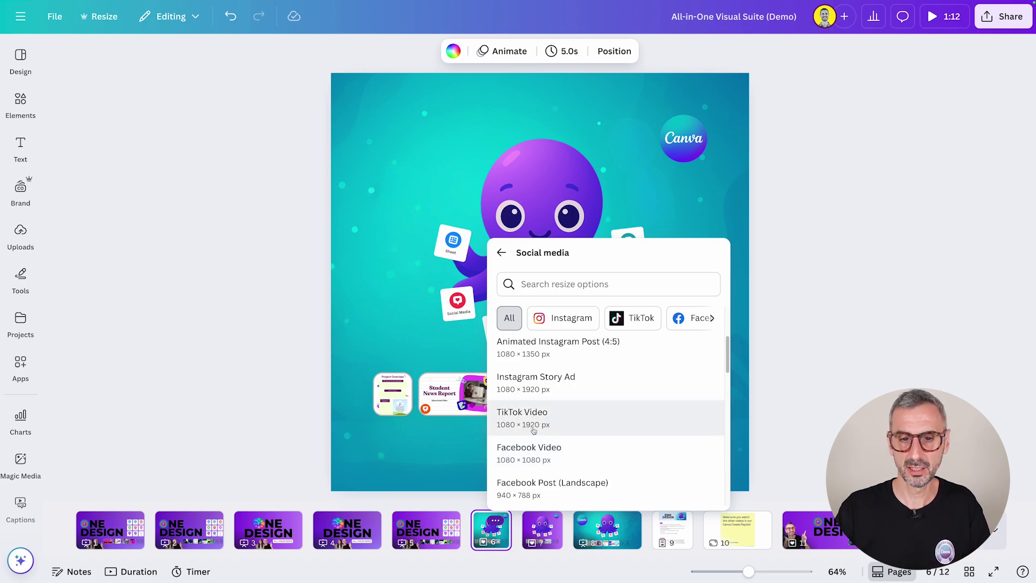
{"action": "left_click", "coordinate": [539, 426]}
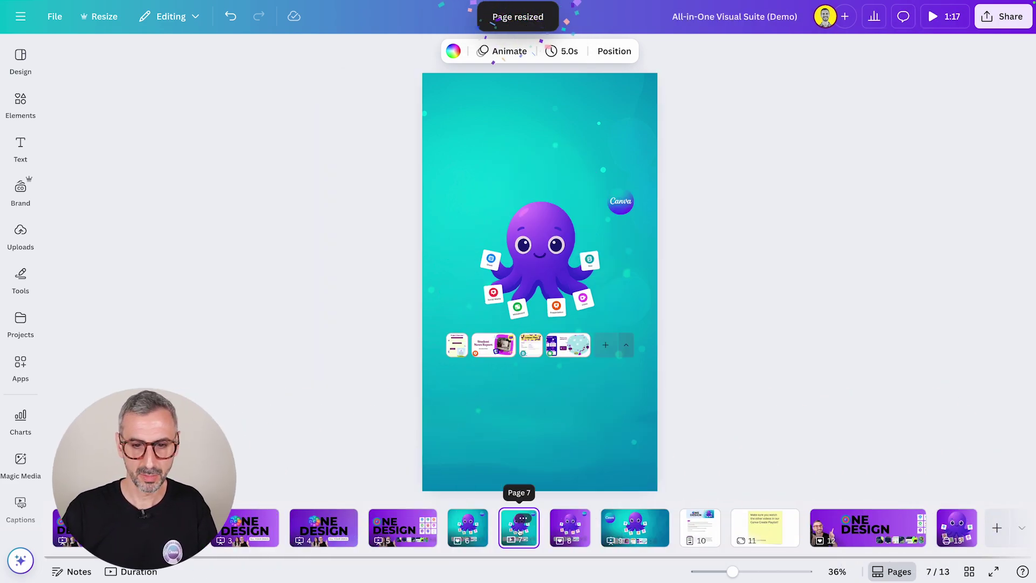
Step: Drag the TikTok-size teal octopus page from position 7 to the end, making it page 13
{"action": "left_click_drag", "start_coordinate": [516, 532], "coordinate": [969, 531]}
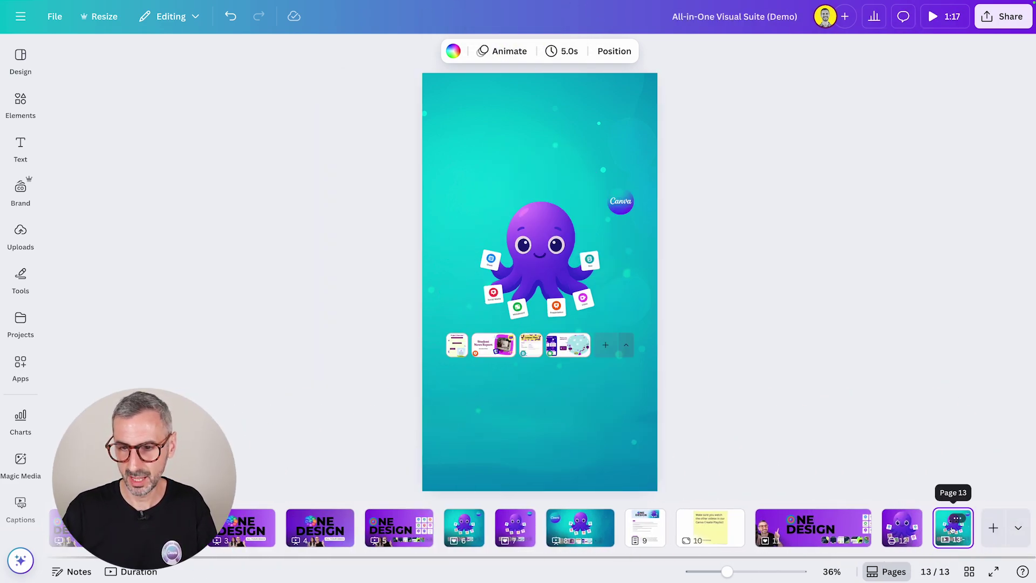